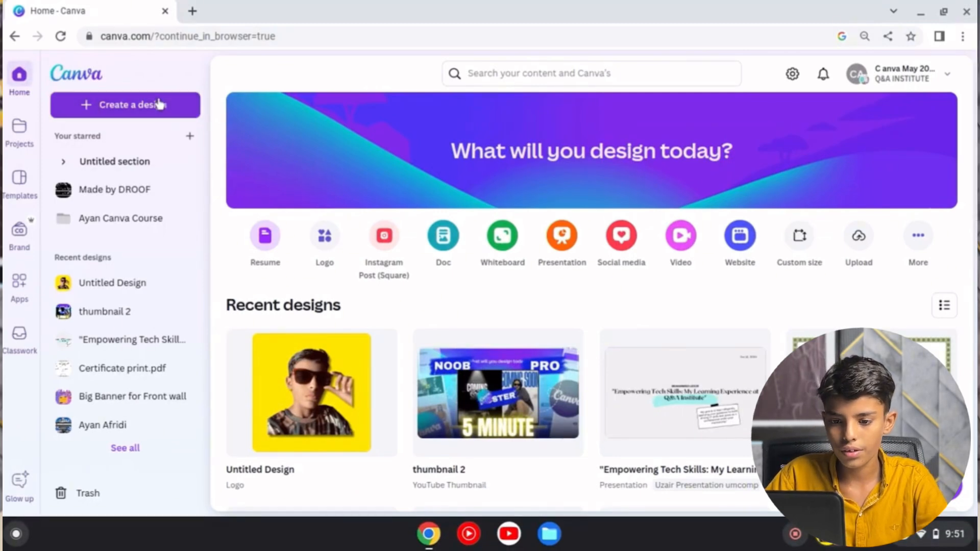
Step: Create a new blank design of the Logo type
{"action": "left_click", "coordinate": [160, 104]}
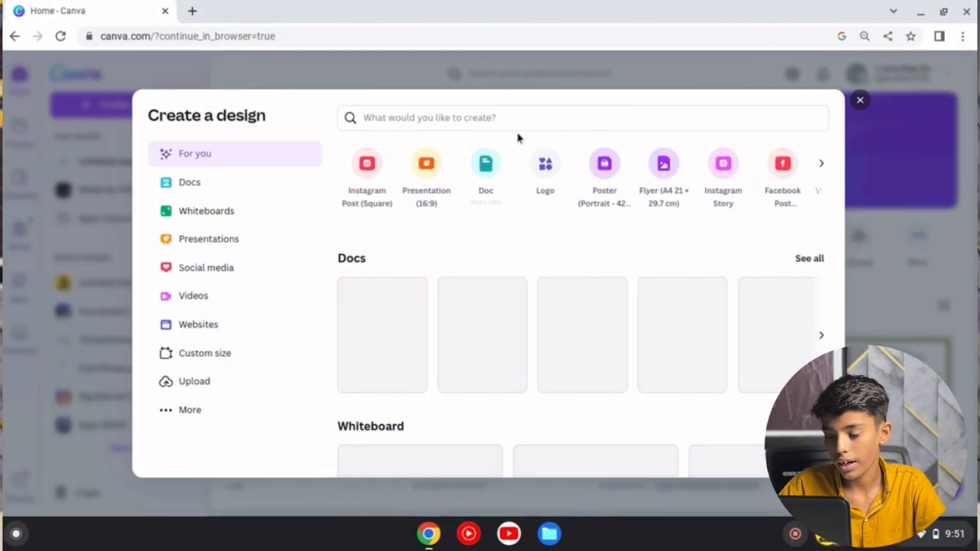
{"action": "left_click", "coordinate": [554, 180]}
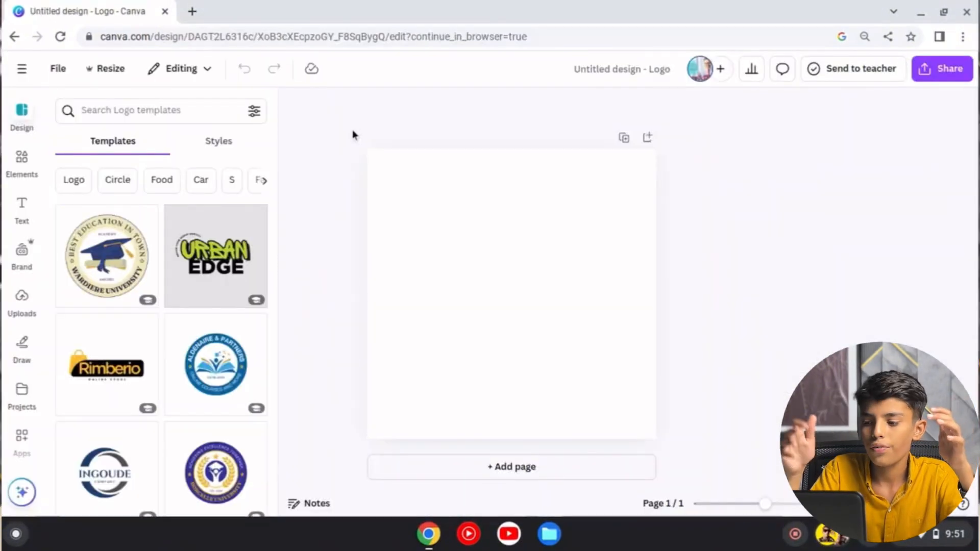
Step: Browse the logo templates and the element library's graphics, stickers, photos, videos and audio for possible logo material
{"action": "scroll", "coordinate": [161, 237], "scroll_direction": "down", "scroll_amount": 5}
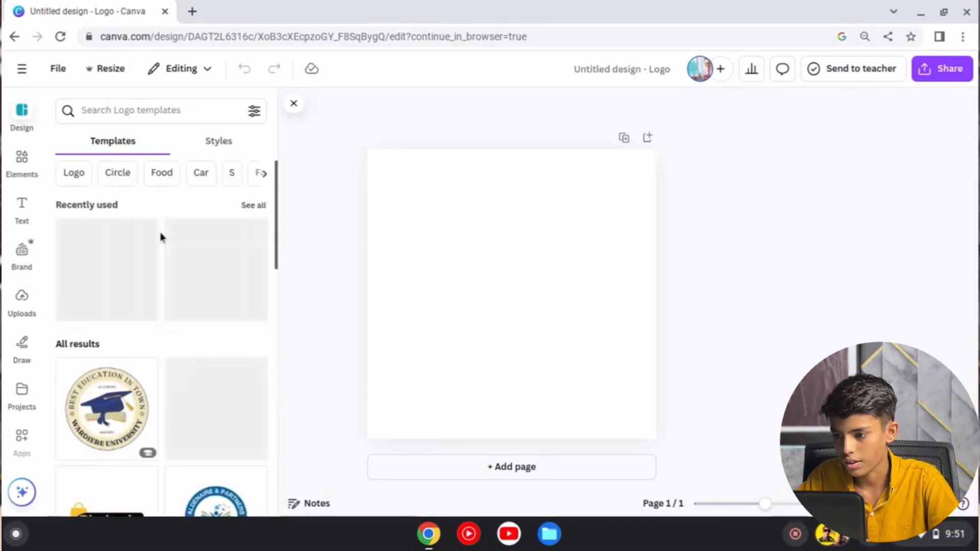
{"action": "scroll", "coordinate": [162, 236], "scroll_direction": "down", "scroll_amount": 8}
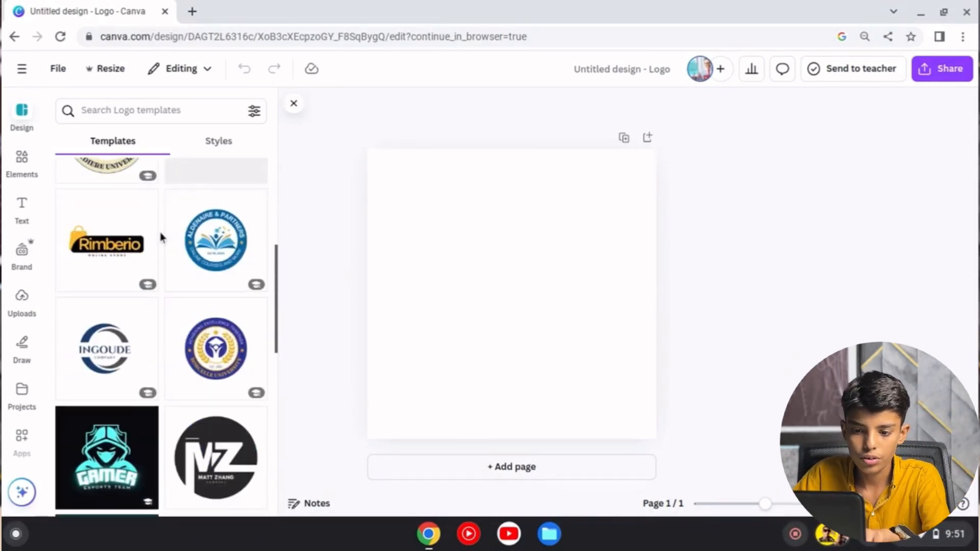
{"action": "scroll", "coordinate": [161, 237], "scroll_direction": "down", "scroll_amount": 5}
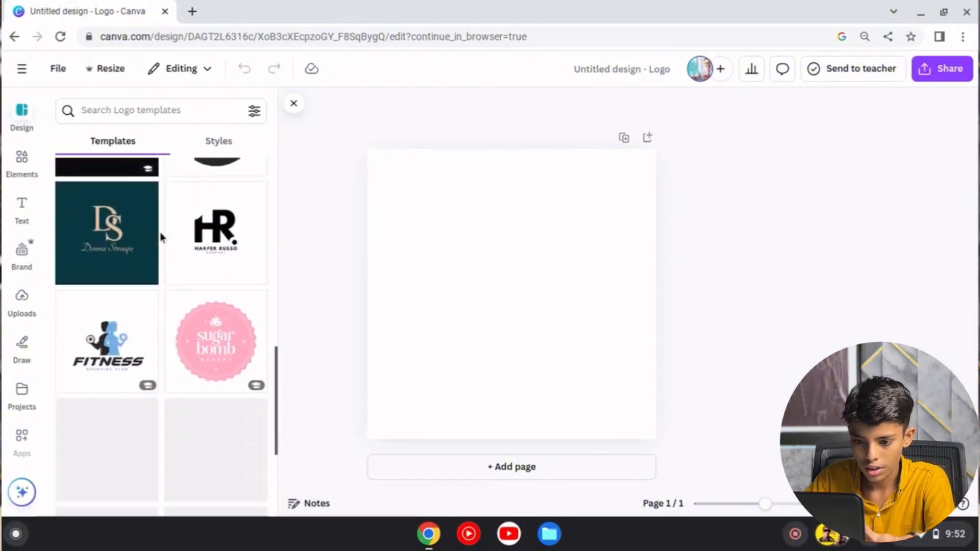
{"action": "scroll", "coordinate": [161, 237], "scroll_direction": "down", "scroll_amount": 1}
{"action": "scroll", "coordinate": [162, 238], "scroll_direction": "up", "scroll_amount": 13}
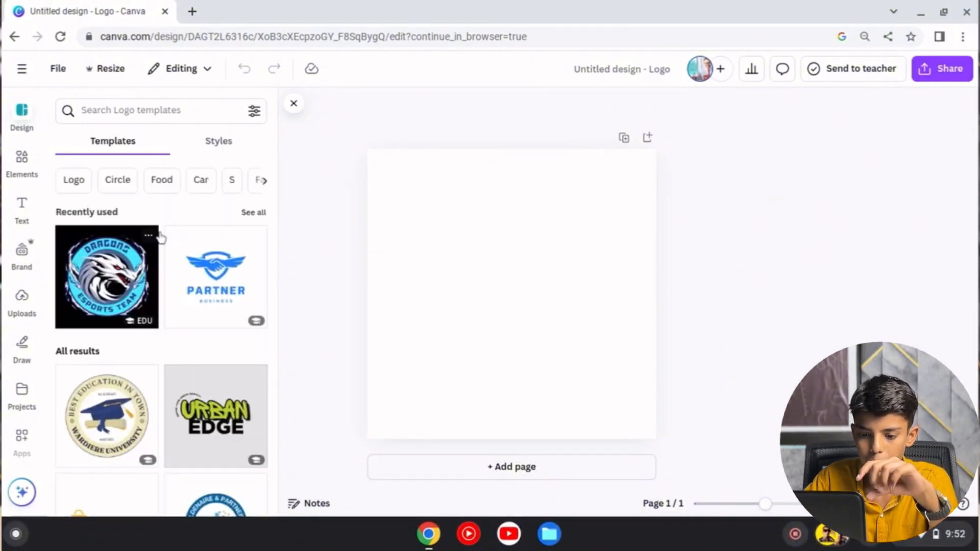
{"action": "left_click", "coordinate": [294, 103]}
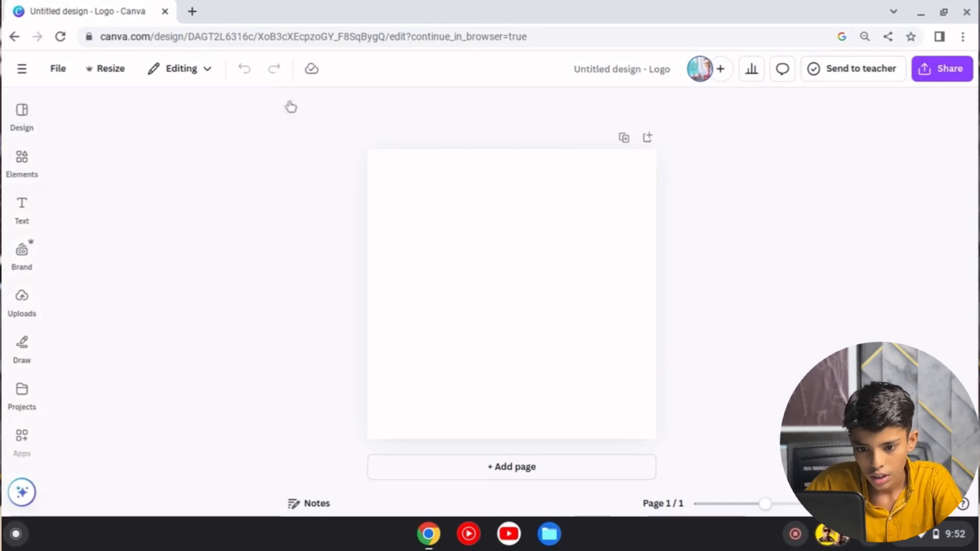
{"action": "left_click", "coordinate": [6, 175]}
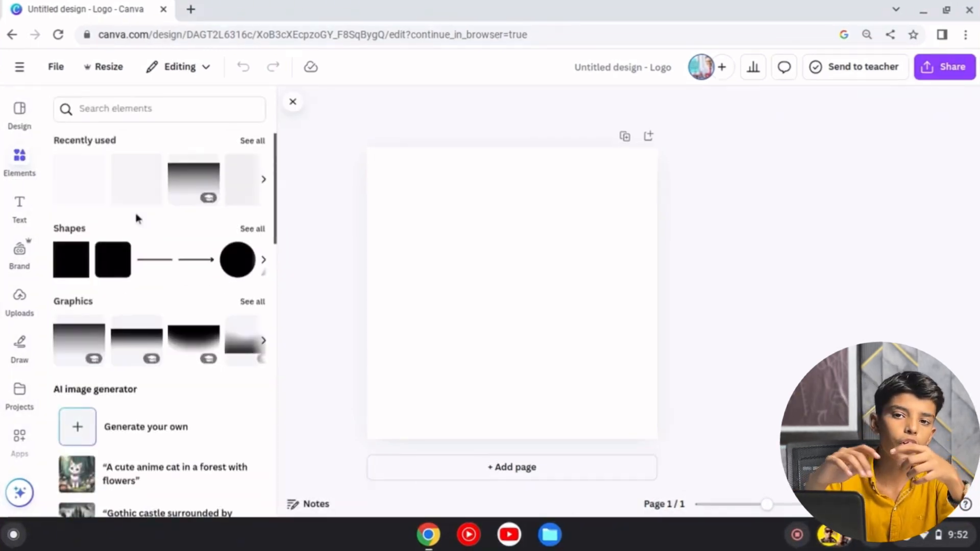
{"action": "scroll", "coordinate": [136, 219], "scroll_direction": "down", "scroll_amount": 2}
{"action": "scroll", "coordinate": [140, 225], "scroll_direction": "down", "scroll_amount": 6}
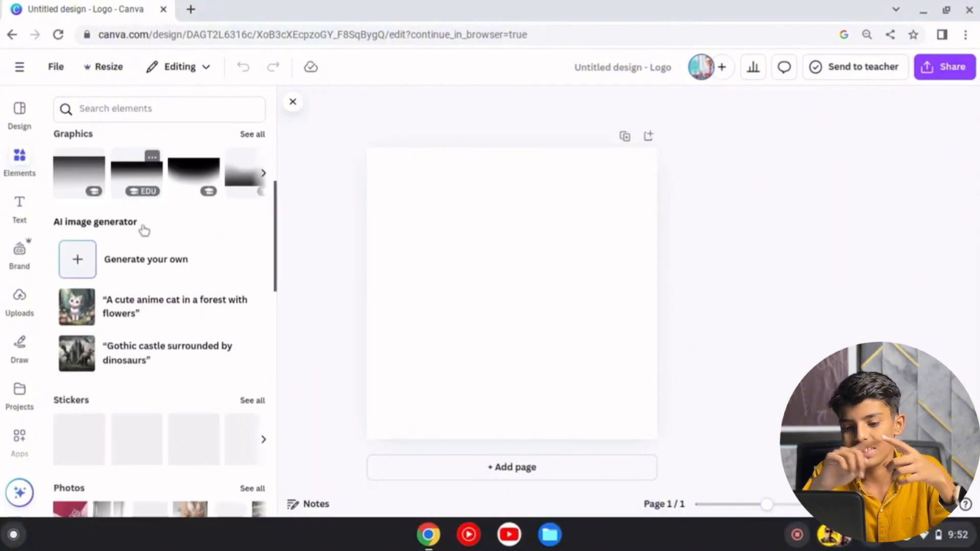
{"action": "scroll", "coordinate": [144, 229], "scroll_direction": "down", "scroll_amount": 3}
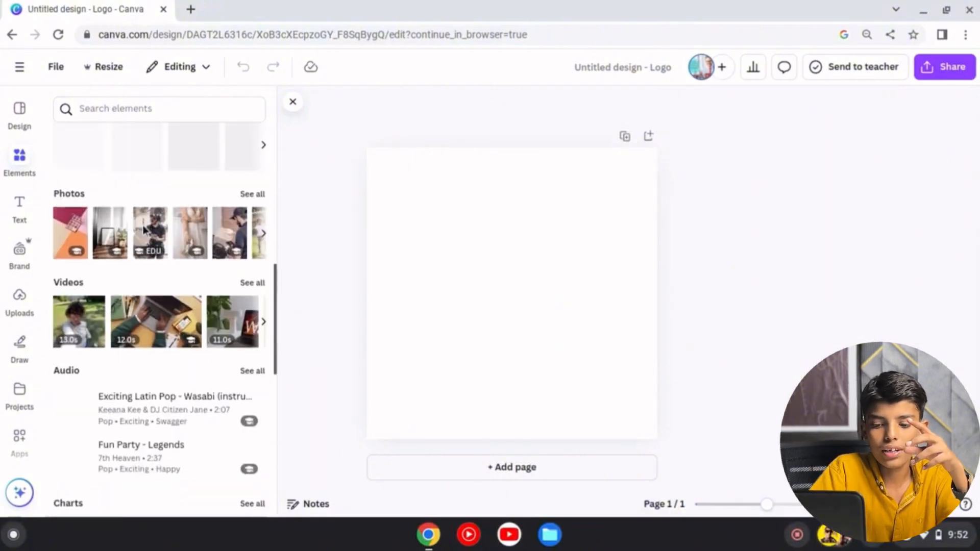
{"action": "scroll", "coordinate": [145, 231], "scroll_direction": "down", "scroll_amount": 5}
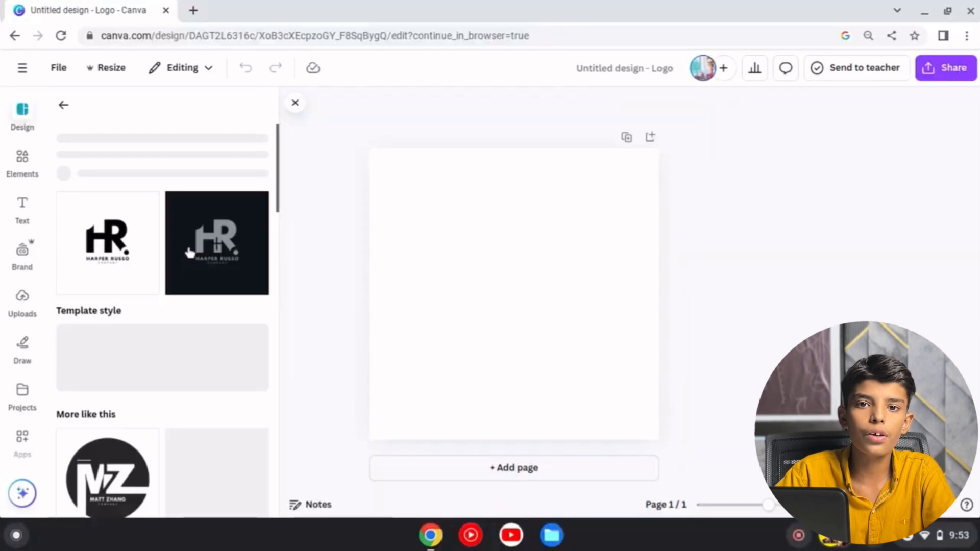
Step: Apply the black-background page of the Black Circle Icon Business Logo template to the blank page
{"action": "left_click", "coordinate": [186, 251]}
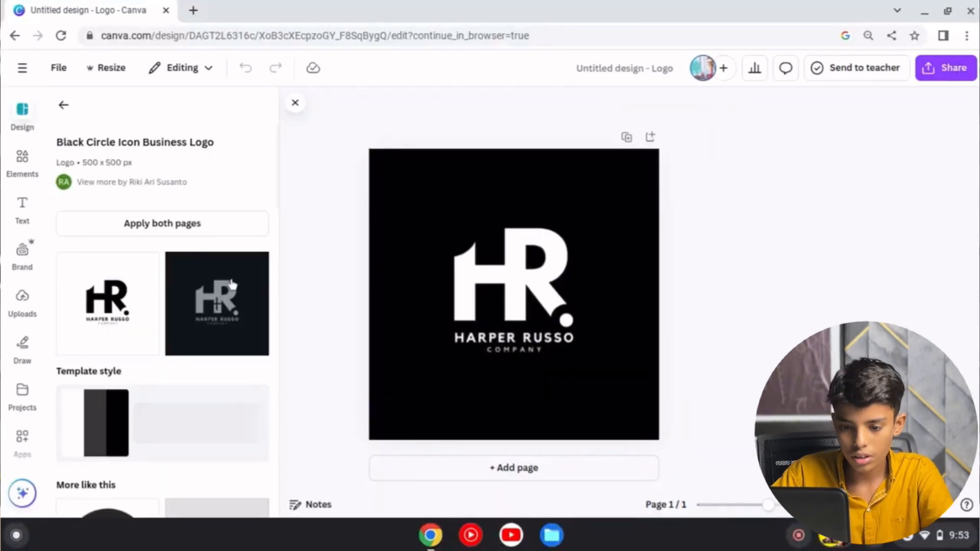
{"action": "left_click", "coordinate": [252, 299]}
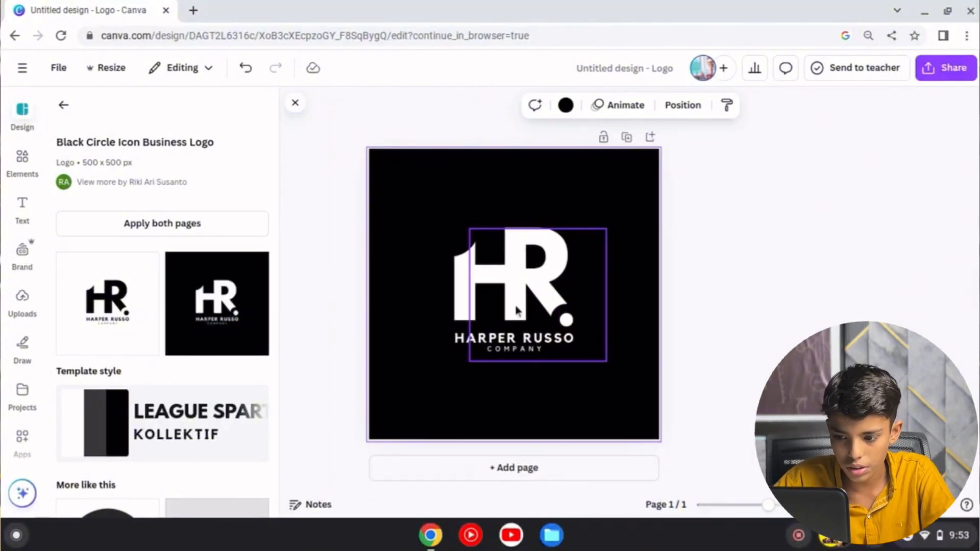
Step: Replace the name line under the monogram with "NIKK DESIGN" and "AGNCY" on two lines
{"action": "double_click", "coordinate": [549, 339]}
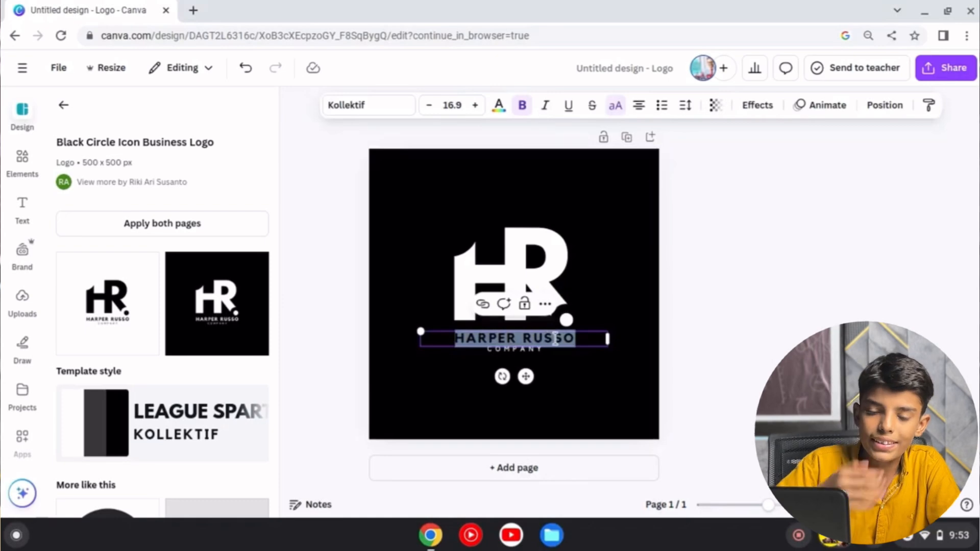
{"action": "key", "text": "BackSpace"}
{"action": "type", "text": "NIK"}
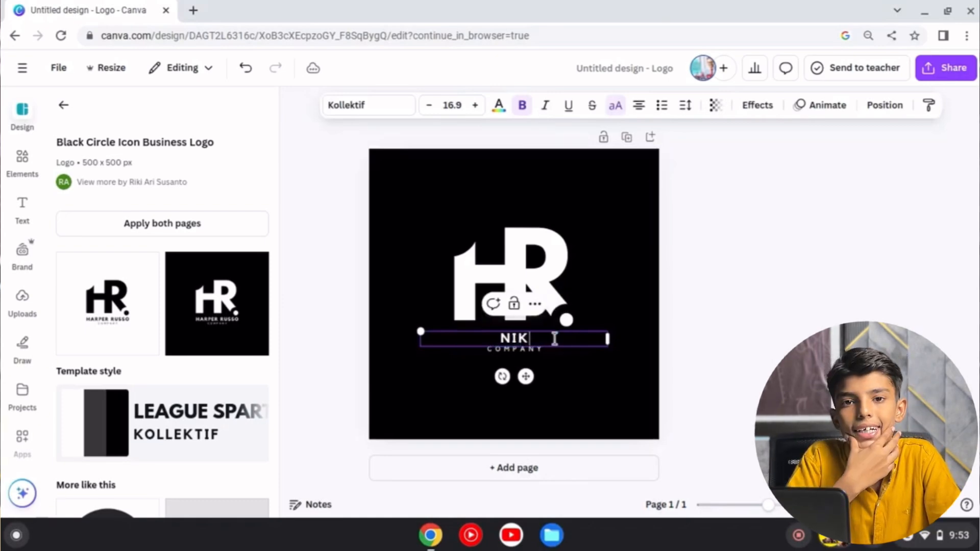
{"action": "type", "text": "K DES"}
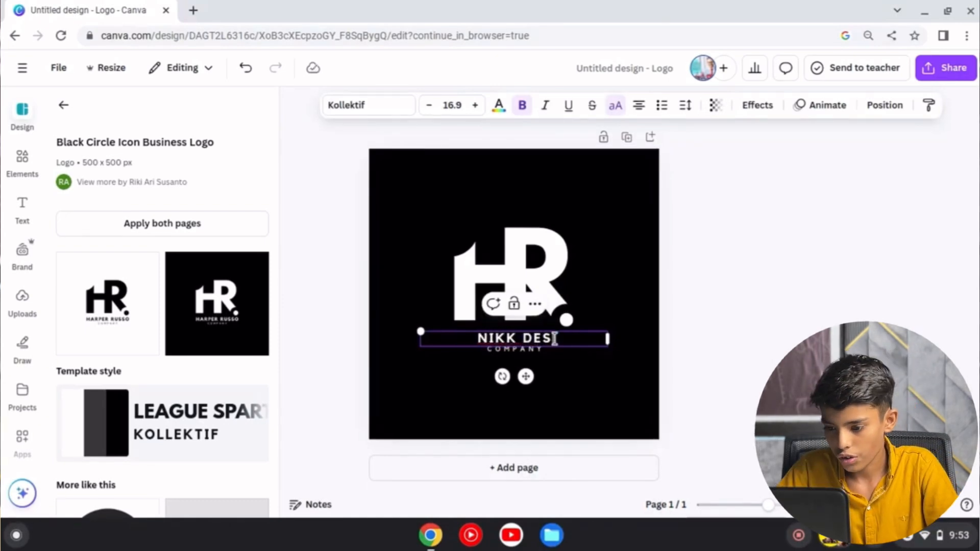
{"action": "type", "text": "IGN"}
{"action": "key", "text": "Return"}
{"action": "type", "text": "A"}
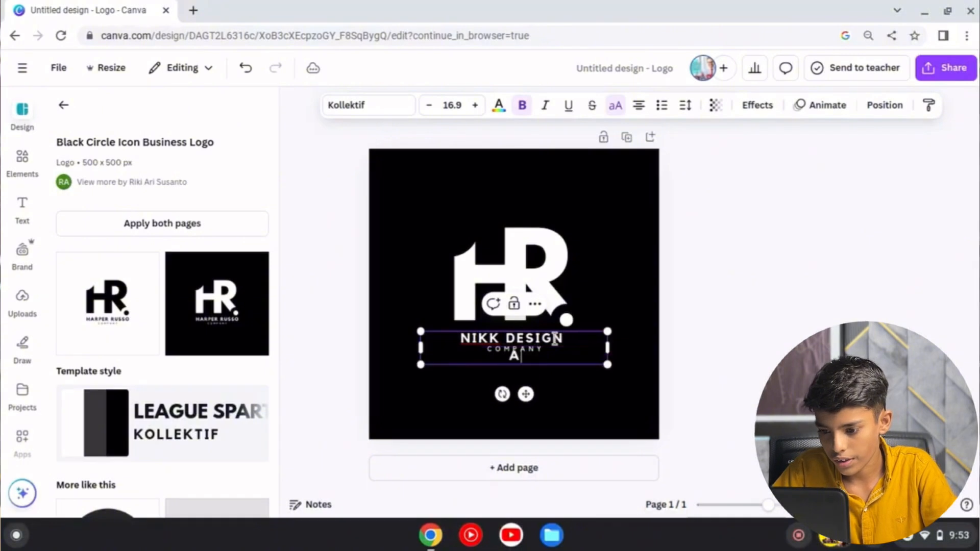
{"action": "type", "text": "GNCY"}
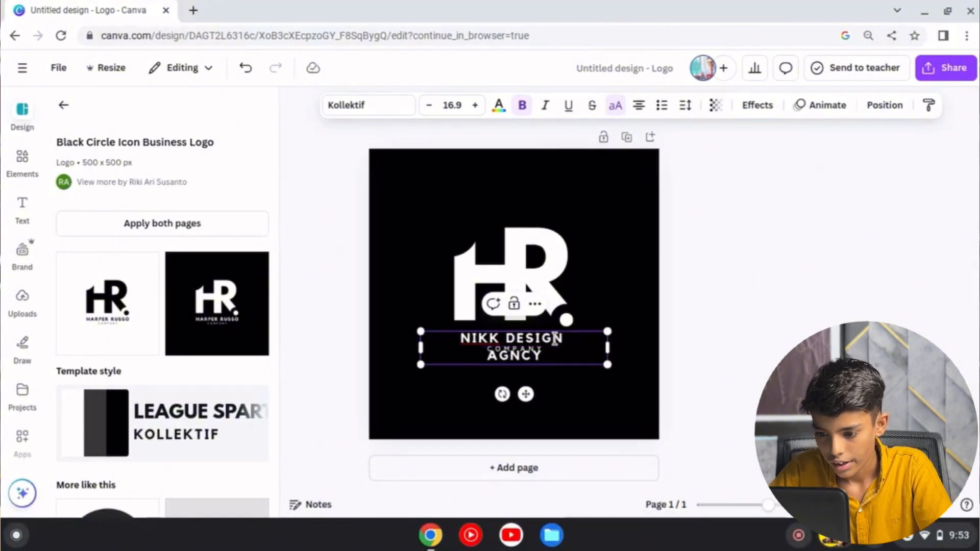
{"action": "left_click", "coordinate": [750, 356]}
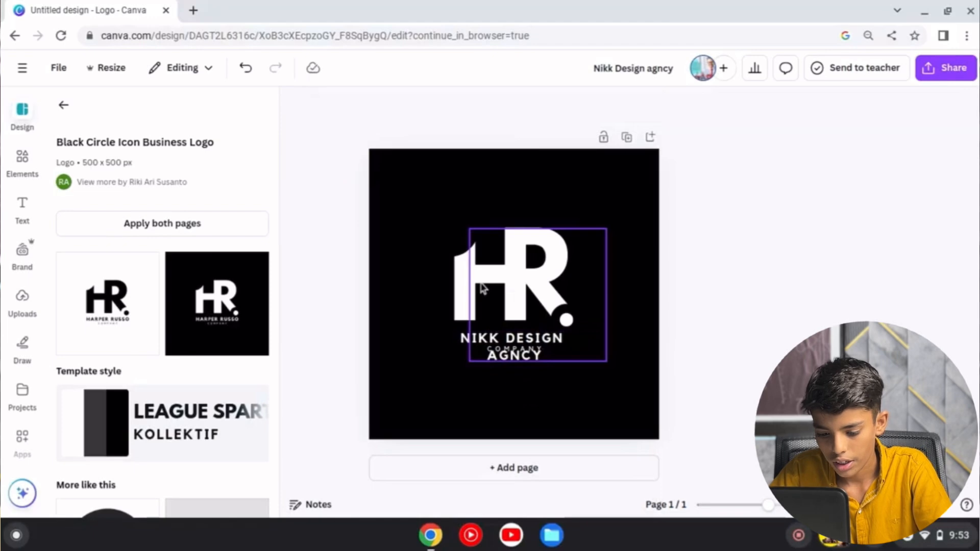
Step: Change the monogram's letter R to D
{"action": "left_click", "coordinate": [507, 278]}
{"action": "left_click", "coordinate": [507, 278]}
{"action": "key", "text": "BackSpace"}
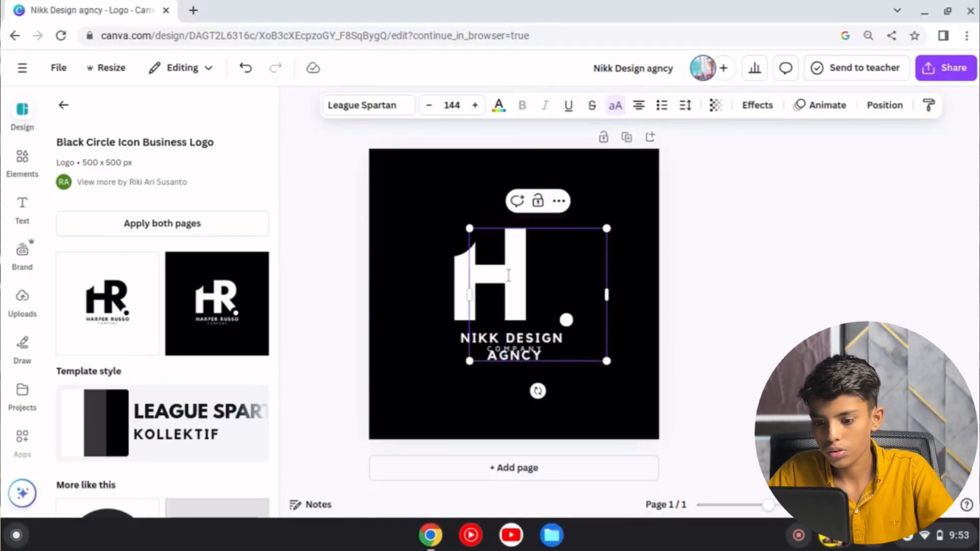
{"action": "type", "text": "D"}
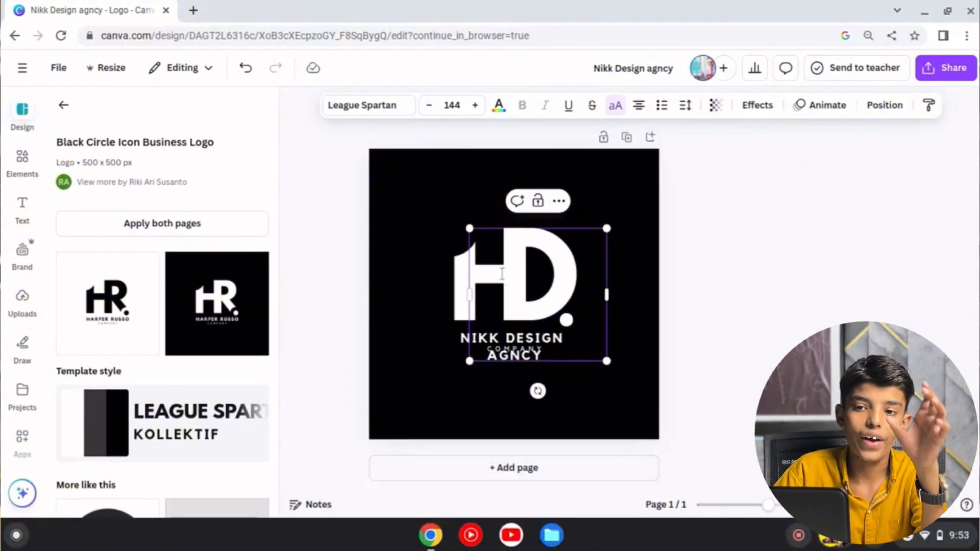
{"action": "double_click", "coordinate": [503, 274]}
{"action": "left_click", "coordinate": [671, 264]}
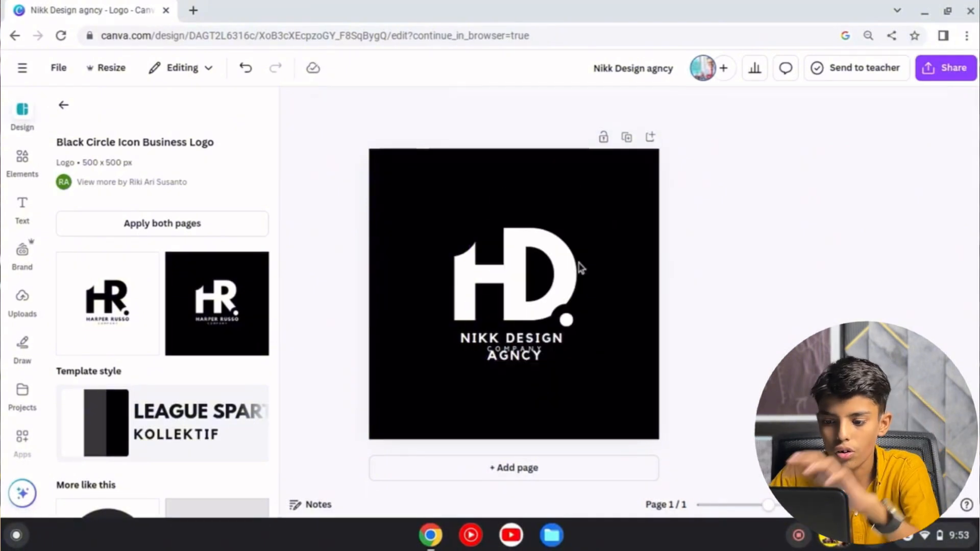
Step: Change the monogram's letter H to N
{"action": "double_click", "coordinate": [457, 286]}
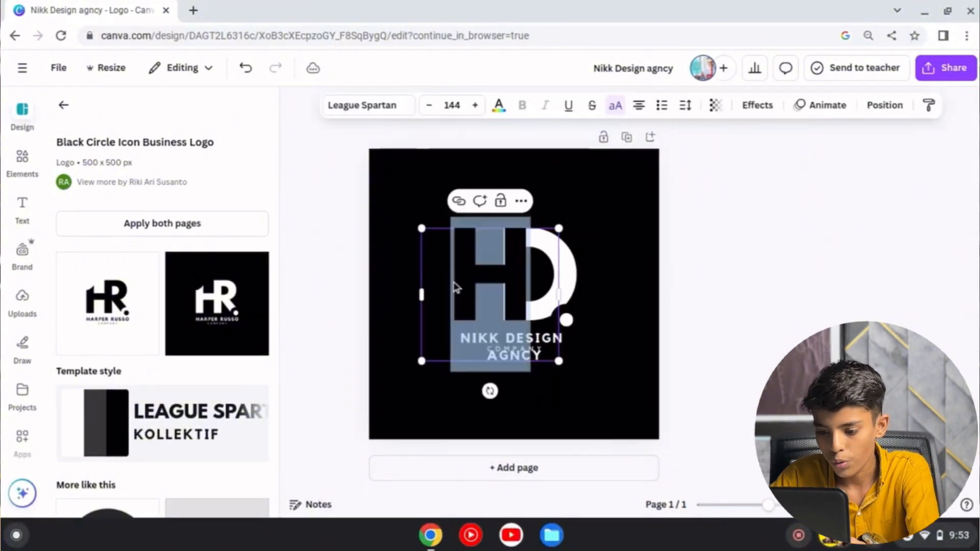
{"action": "key", "text": "BackSpace"}
{"action": "type", "text": "N"}
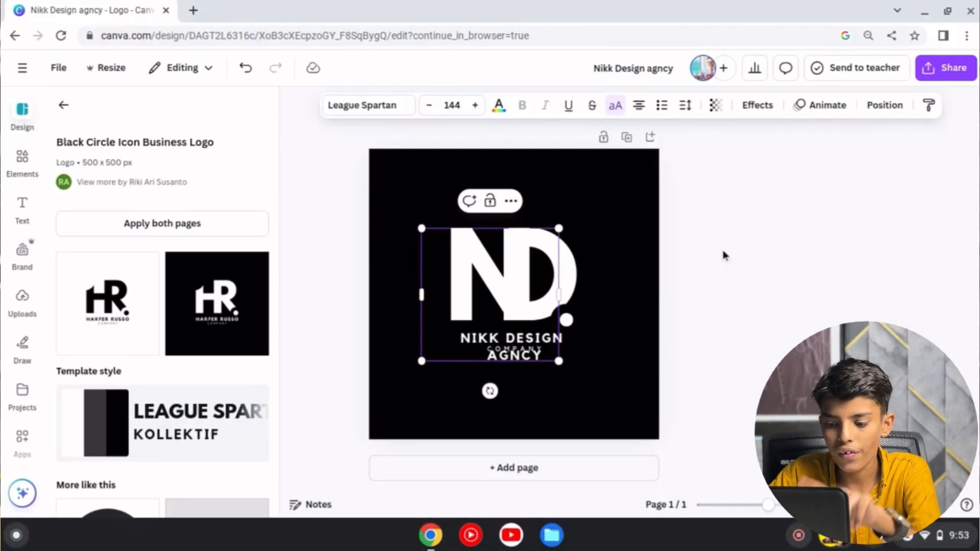
{"action": "left_click", "coordinate": [697, 270]}
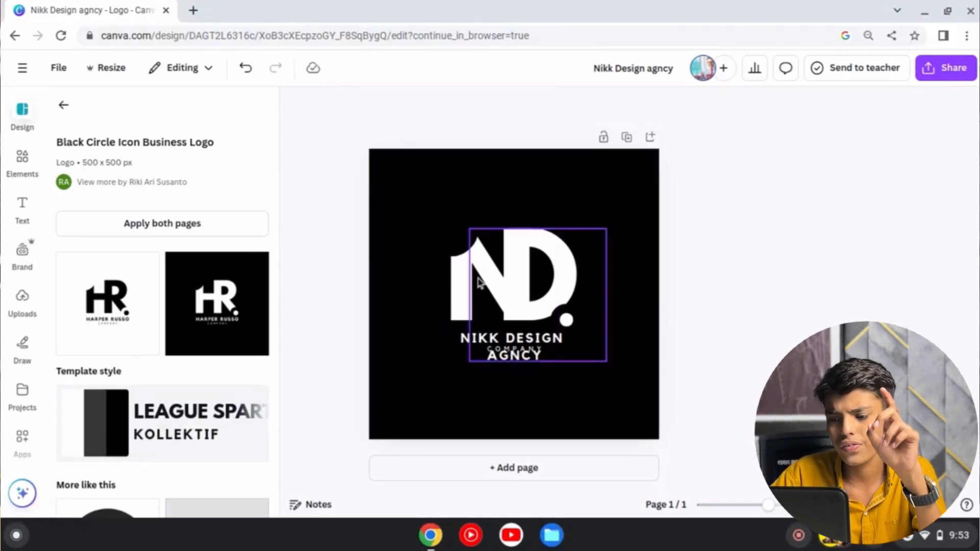
Step: Nudge the monogram's letter N slightly to the left, away from the D
{"action": "left_click", "coordinate": [449, 282]}
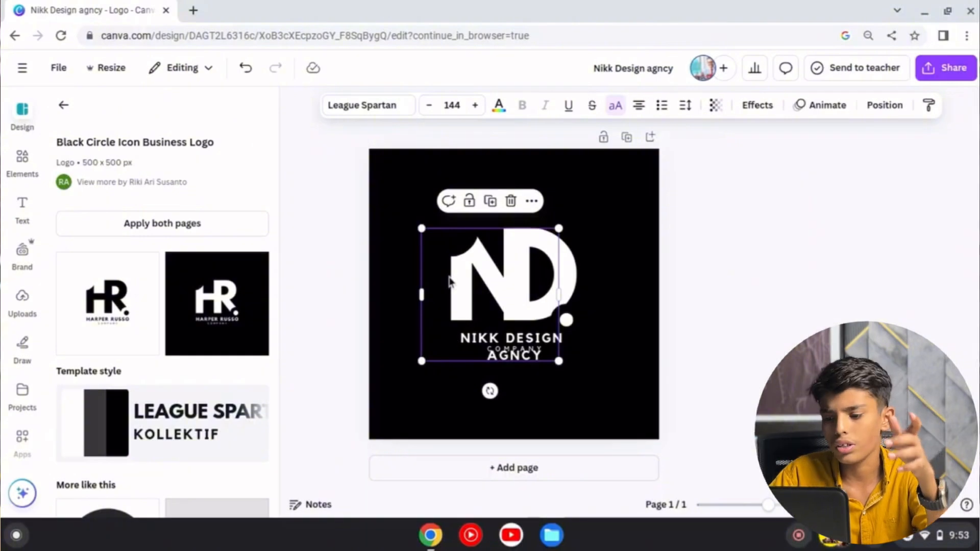
{"action": "key", "text": "Left"}
{"action": "key", "text": "Left"}
{"action": "key", "text": "Left"}
{"action": "key", "text": "Left"}
{"action": "key", "text": "Left"}
{"action": "key", "text": "Left"}
{"action": "key", "text": "Left"}
{"action": "key", "text": "Left"}
{"action": "key", "text": "Left"}
{"action": "key", "text": "Left"}
{"action": "key", "text": "Left"}
{"action": "key", "text": "Left"}
{"action": "key", "text": "Left"}
{"action": "key", "text": "Left"}
{"action": "key", "text": "Left"}
{"action": "key", "text": "Left"}
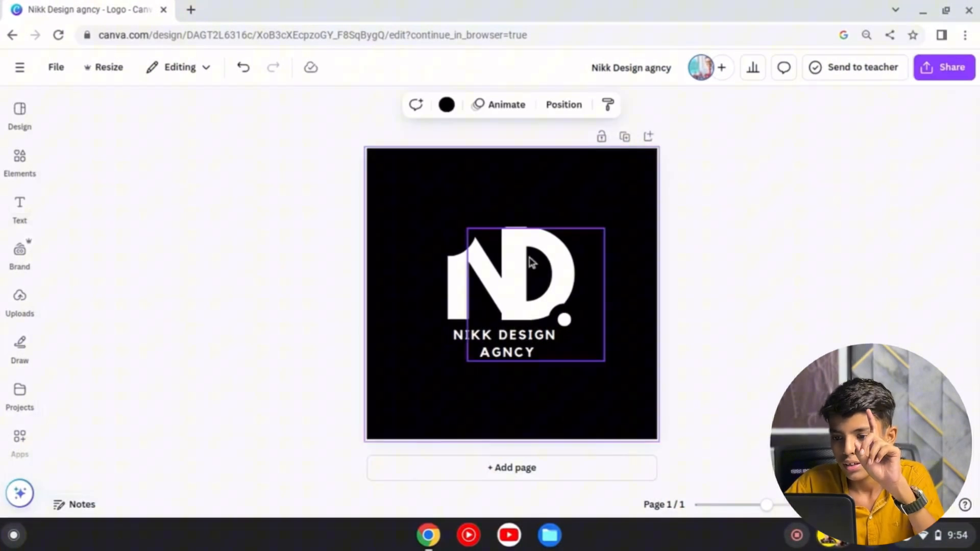
Step: Browse the available fonts for the monogram's letter D and search them for "mont serrat"
{"action": "left_click", "coordinate": [530, 262]}
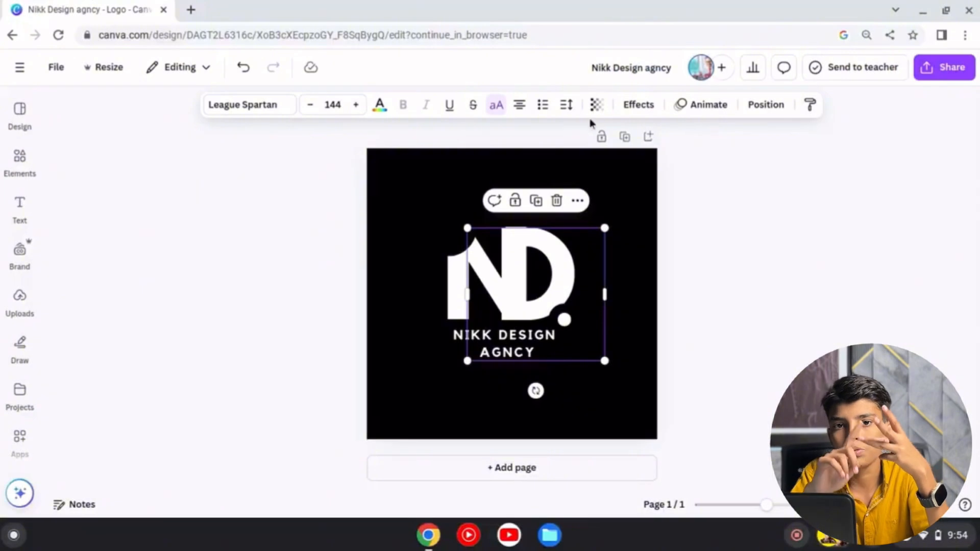
{"action": "left_click", "coordinate": [246, 107]}
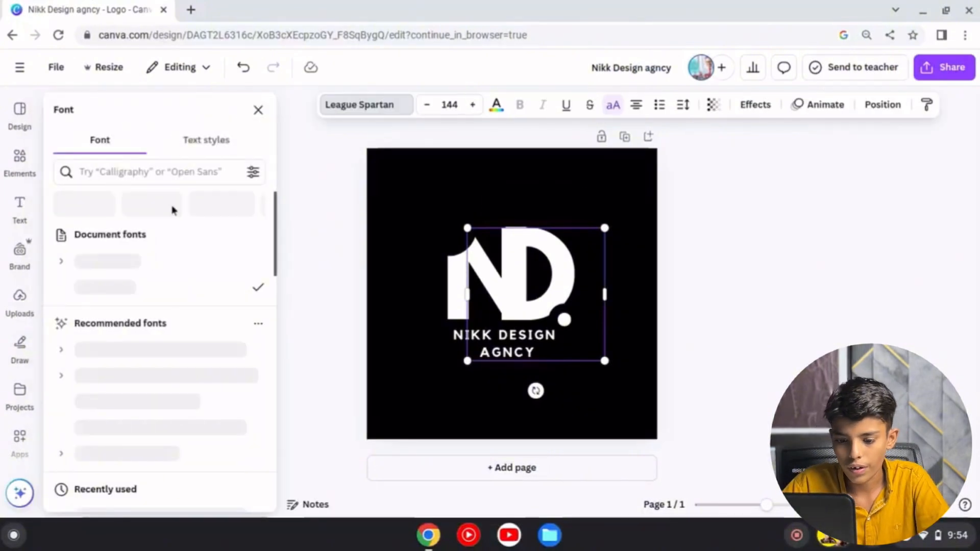
{"action": "scroll", "coordinate": [155, 255], "scroll_direction": "down", "scroll_amount": 4}
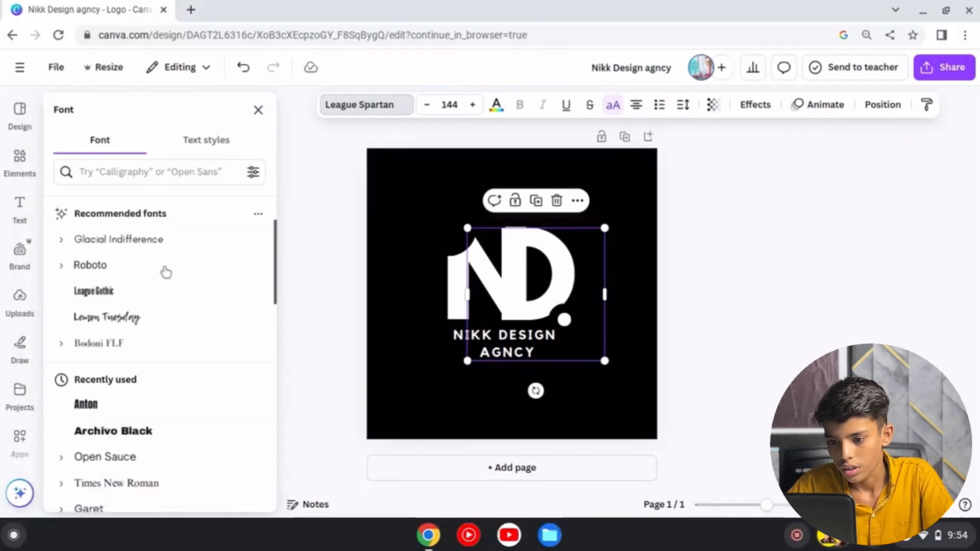
{"action": "scroll", "coordinate": [181, 281], "scroll_direction": "down", "scroll_amount": 2}
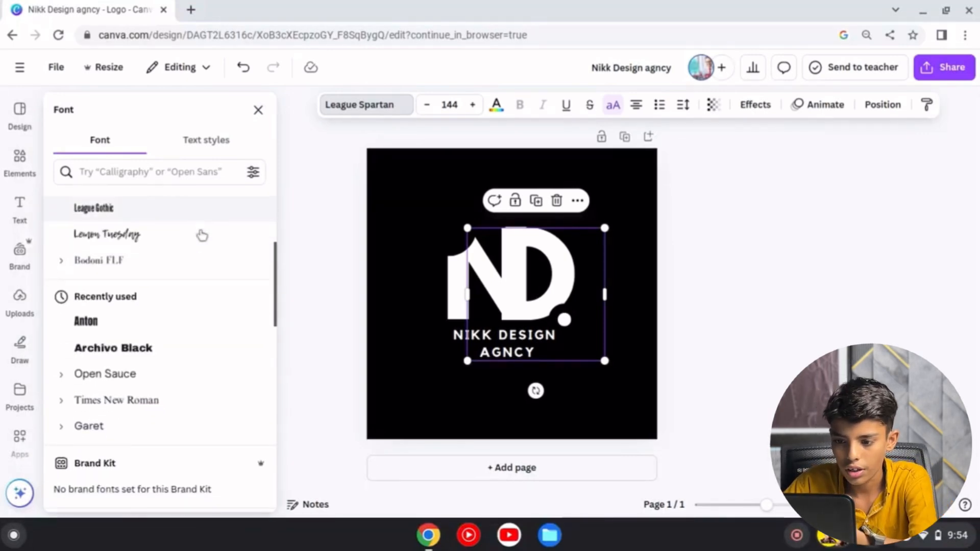
{"action": "scroll", "coordinate": [190, 275], "scroll_direction": "down", "scroll_amount": 4}
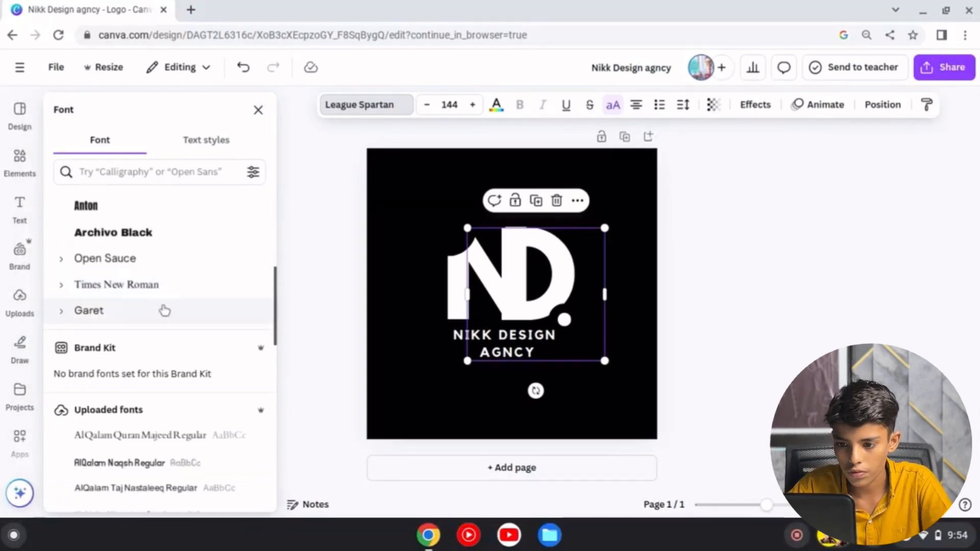
{"action": "scroll", "coordinate": [164, 311], "scroll_direction": "up", "scroll_amount": 5}
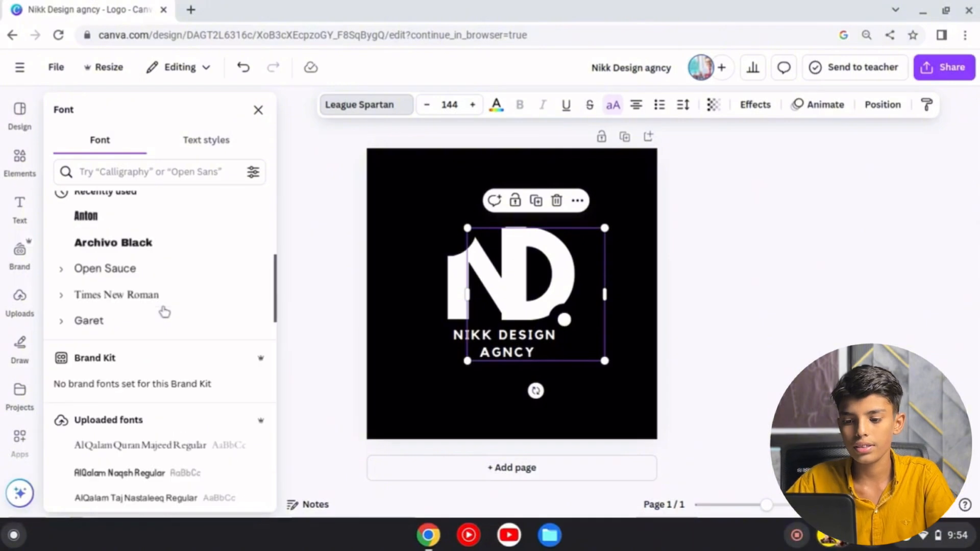
{"action": "left_click", "coordinate": [162, 175]}
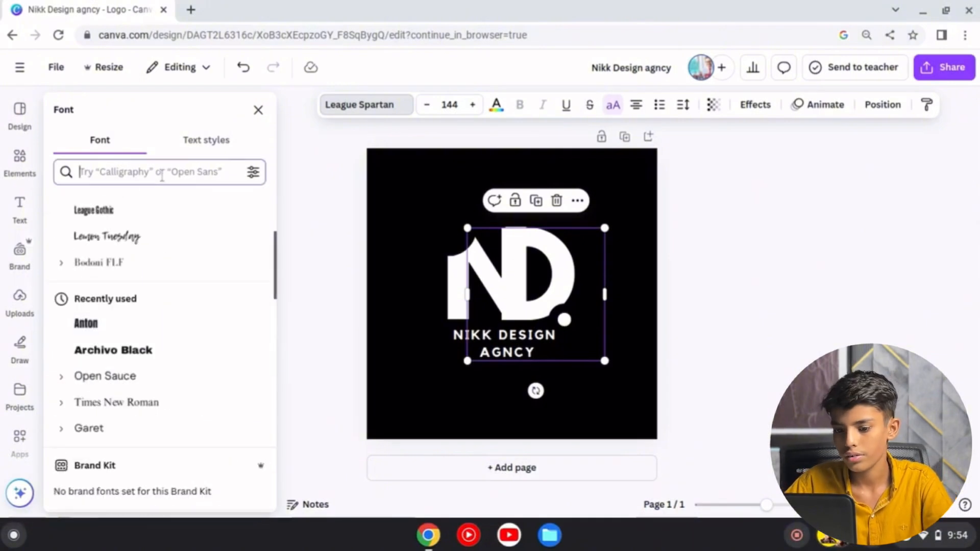
{"action": "type", "text": "mon"}
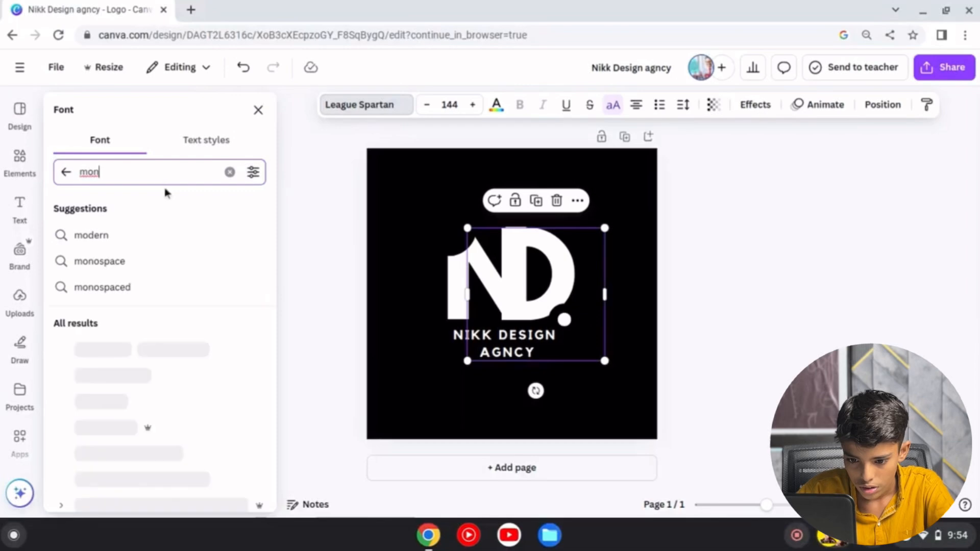
{"action": "type", "text": "r"}
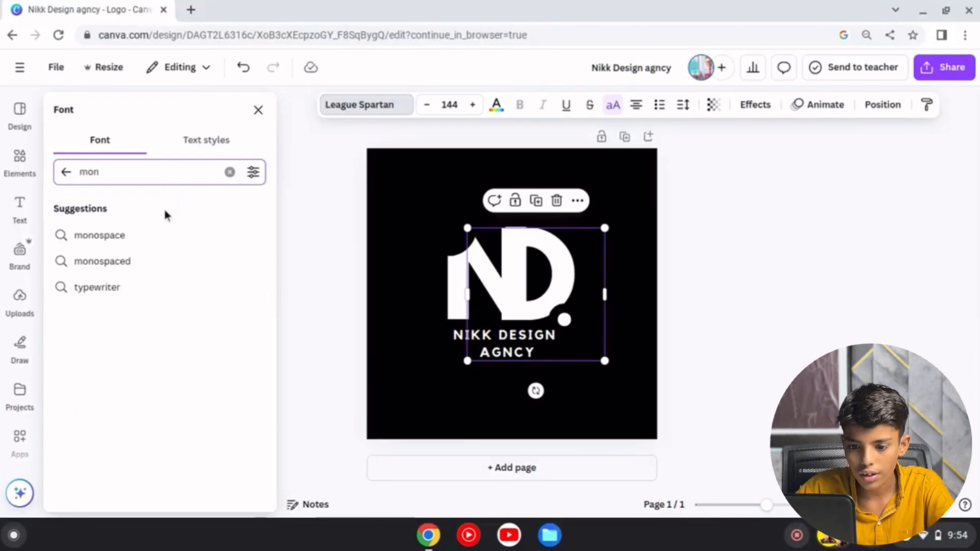
{"action": "type", "text": "t"}
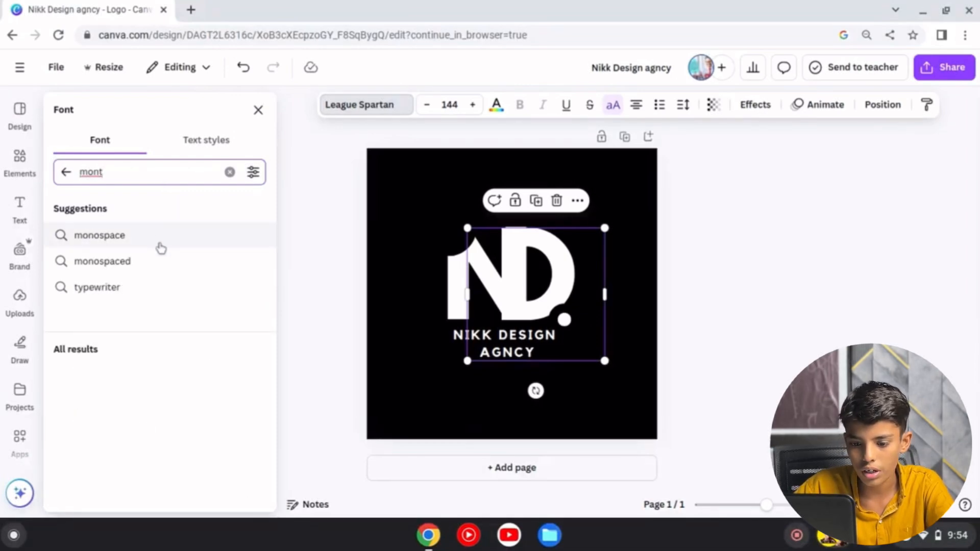
{"action": "type", "text": " serrat"}
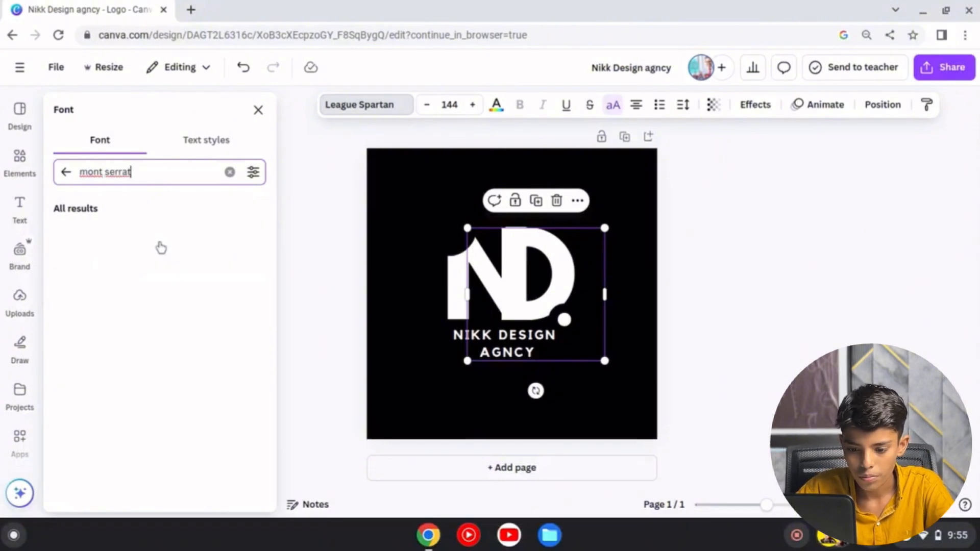
{"action": "left_click", "coordinate": [66, 173]}
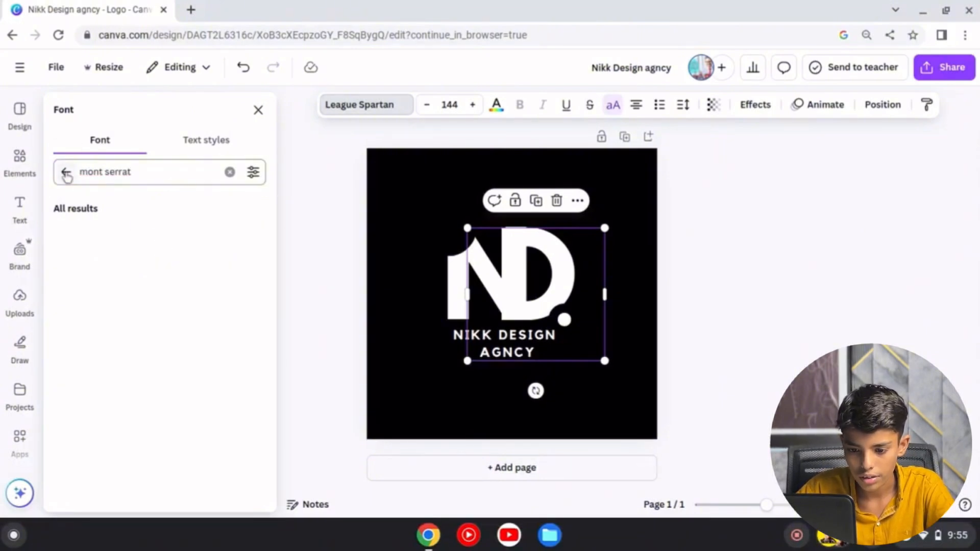
Step: Change the font of the monogram letters N and D to Anton
{"action": "scroll", "coordinate": [132, 294], "scroll_direction": "down", "scroll_amount": 1}
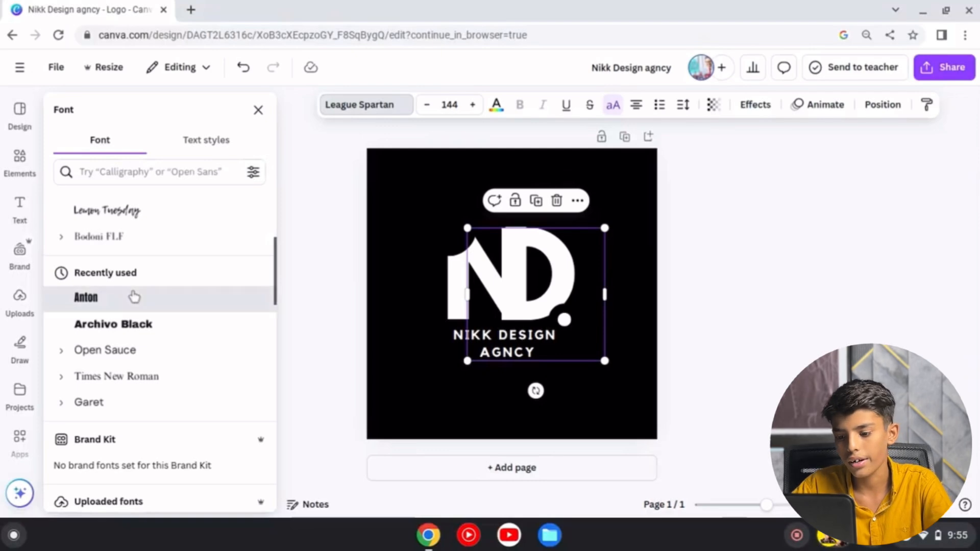
{"action": "left_click", "coordinate": [134, 296]}
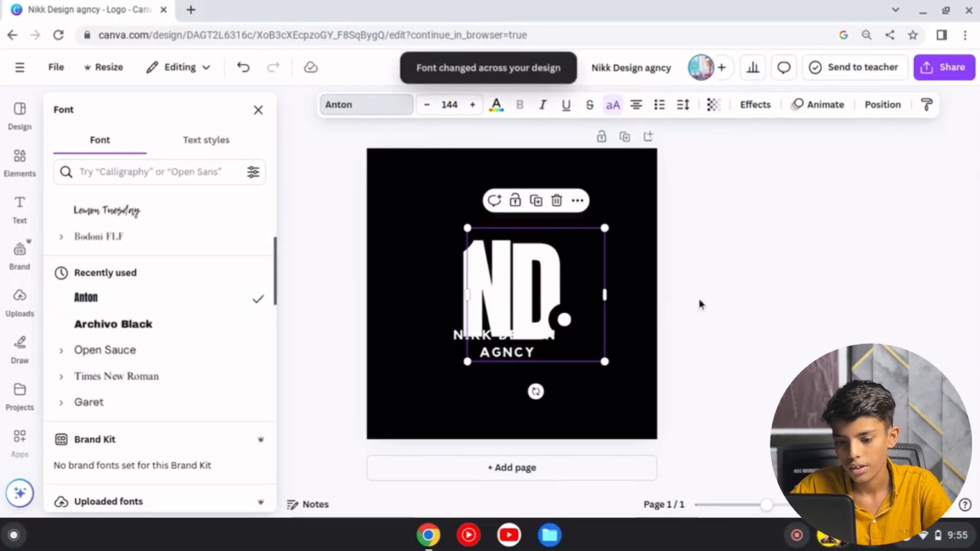
Step: Raise the monogram letters clear of the NIKK DESIGN text and align N and D side by side at the same height
{"action": "left_click", "coordinate": [385, 289]}
{"action": "left_click", "coordinate": [499, 295]}
{"action": "key", "text": "Up"}
{"action": "key", "text": "Up"}
{"action": "key", "text": "Up"}
{"action": "key", "text": "Up"}
{"action": "key", "text": "Up"}
{"action": "key", "text": "Up"}
{"action": "key", "text": "Up"}
{"action": "key", "text": "Up"}
{"action": "key", "text": "Up"}
{"action": "key", "text": "Up"}
{"action": "key", "text": "Up"}
{"action": "key", "text": "Up"}
{"action": "key", "text": "Up"}
{"action": "key", "text": "Up"}
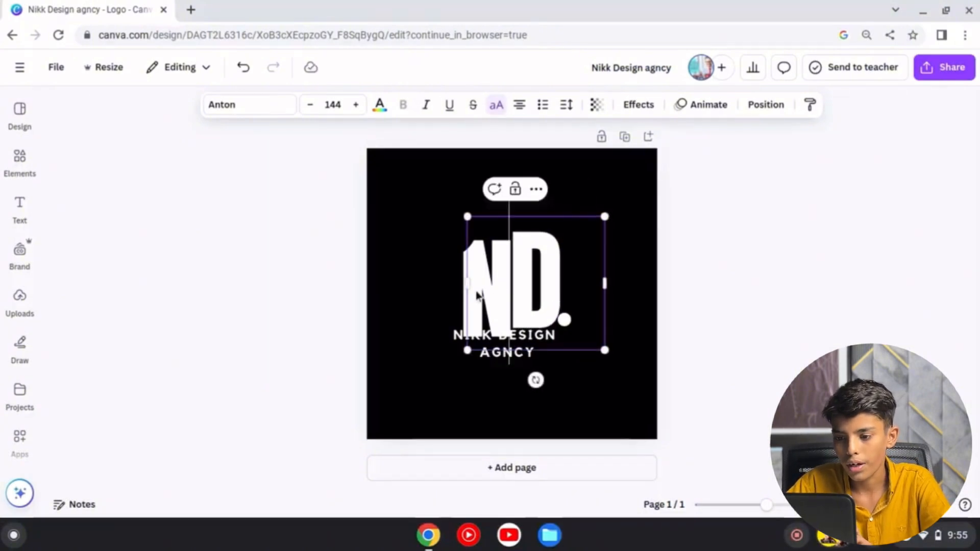
{"action": "left_click", "coordinate": [746, 259]}
{"action": "left_click", "coordinate": [433, 293]}
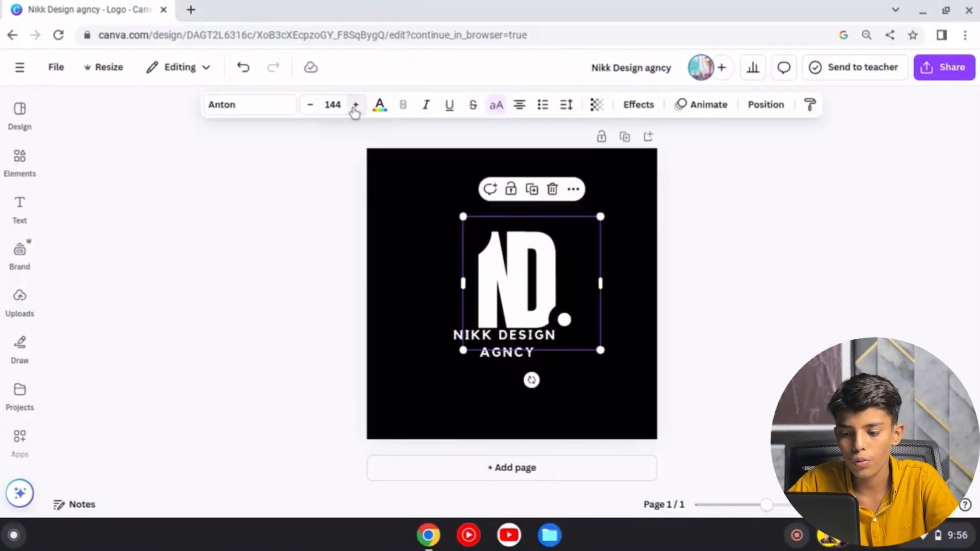
Step: Try larger and smaller font sizes on the monogram's letter D, down to 140, and return it to 144
{"action": "left_click", "coordinate": [355, 106]}
{"action": "left_click", "coordinate": [355, 105]}
{"action": "left_click", "coordinate": [355, 105]}
{"action": "left_click", "coordinate": [355, 105]}
{"action": "left_click", "coordinate": [318, 107]}
{"action": "left_click", "coordinate": [319, 106]}
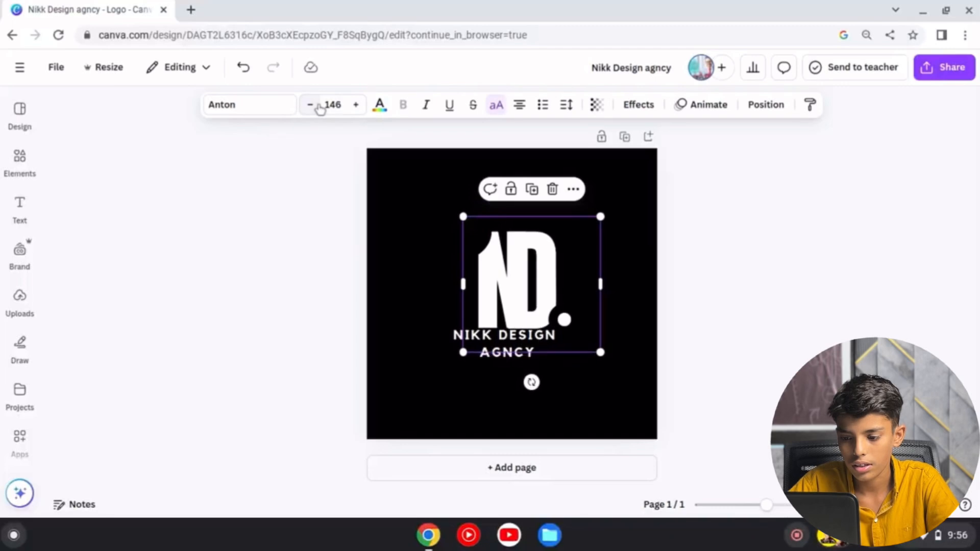
{"action": "left_click", "coordinate": [319, 106]}
{"action": "left_click", "coordinate": [319, 106]}
{"action": "left_click", "coordinate": [318, 107]}
{"action": "left_click", "coordinate": [319, 106]}
{"action": "left_click", "coordinate": [319, 106]}
{"action": "left_click", "coordinate": [309, 105]}
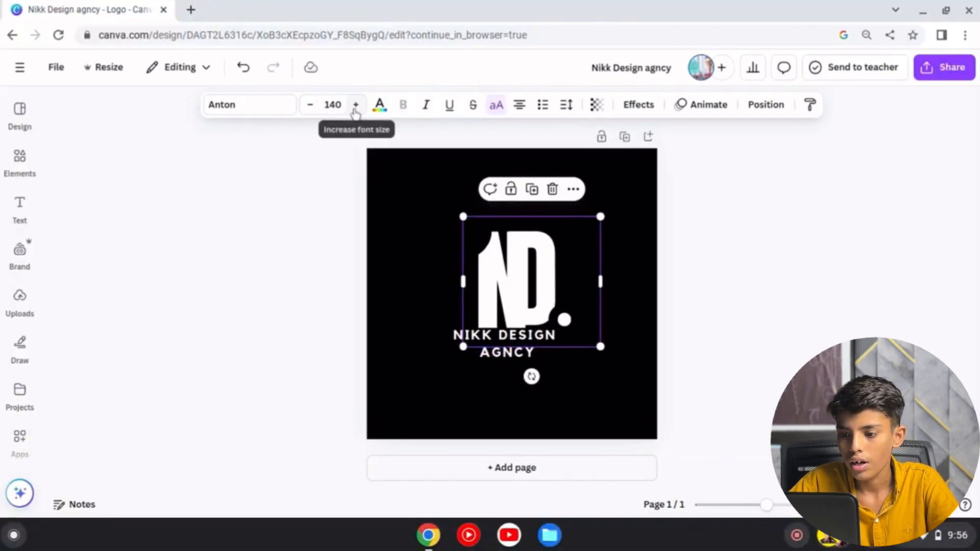
{"action": "left_click", "coordinate": [356, 106]}
{"action": "left_click", "coordinate": [356, 105]}
{"action": "left_click", "coordinate": [356, 105]}
{"action": "left_click", "coordinate": [356, 105]}
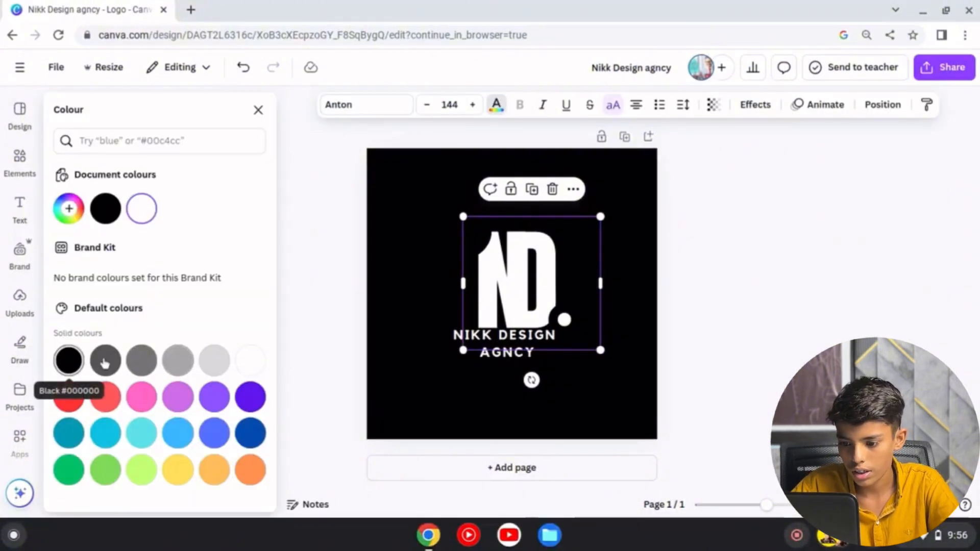
Step: Try purple, black and turquoise on the monogram's letter D and return it to white
{"action": "left_click", "coordinate": [251, 397]}
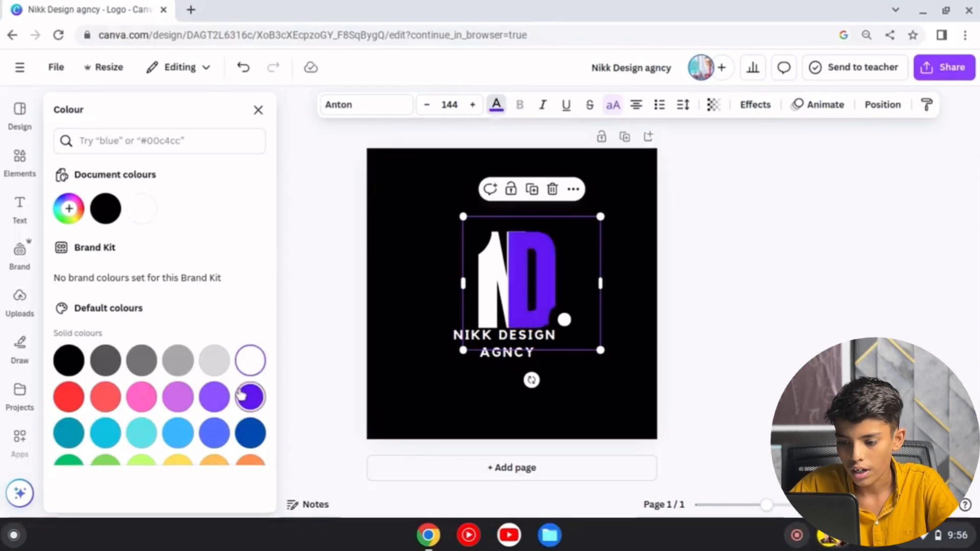
{"action": "left_click", "coordinate": [69, 360]}
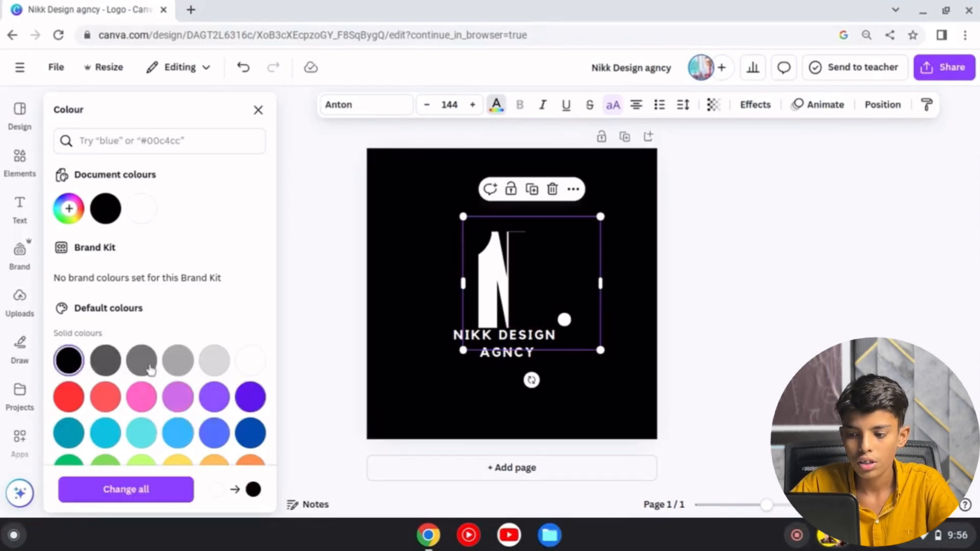
{"action": "left_click", "coordinate": [260, 362]}
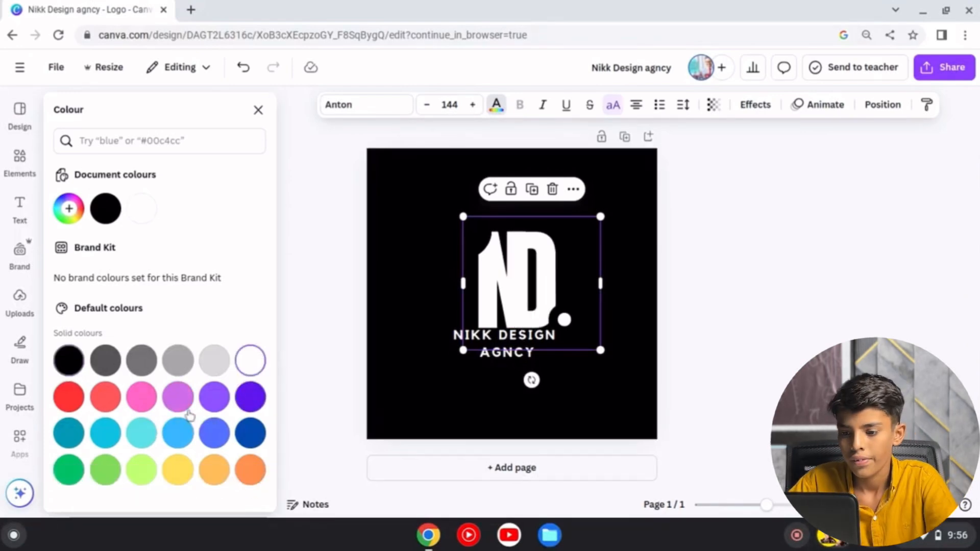
{"action": "left_click", "coordinate": [145, 433]}
{"action": "left_click", "coordinate": [250, 361]}
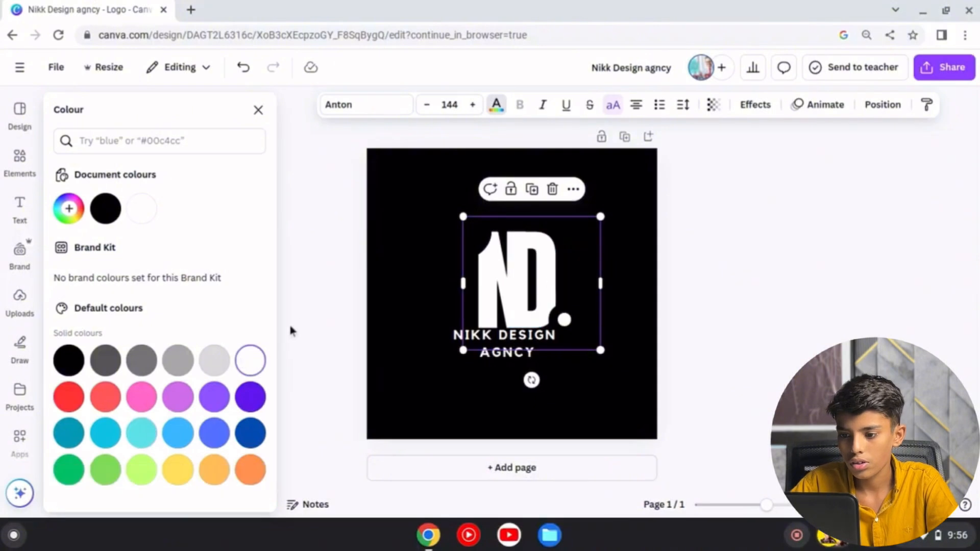
Step: Set the logo's background colour to light turquoise
{"action": "left_click", "coordinate": [347, 280]}
{"action": "left_click", "coordinate": [447, 106]}
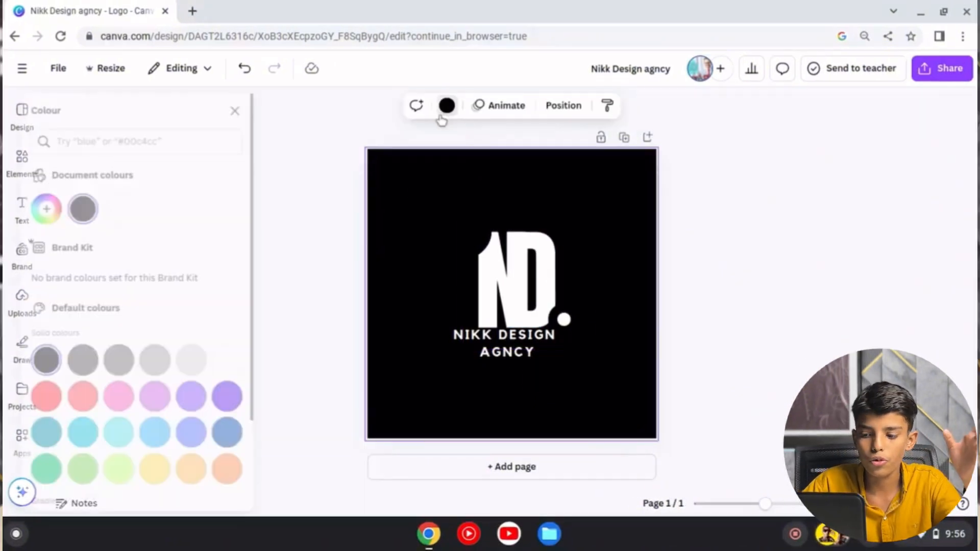
{"action": "left_click", "coordinate": [143, 433]}
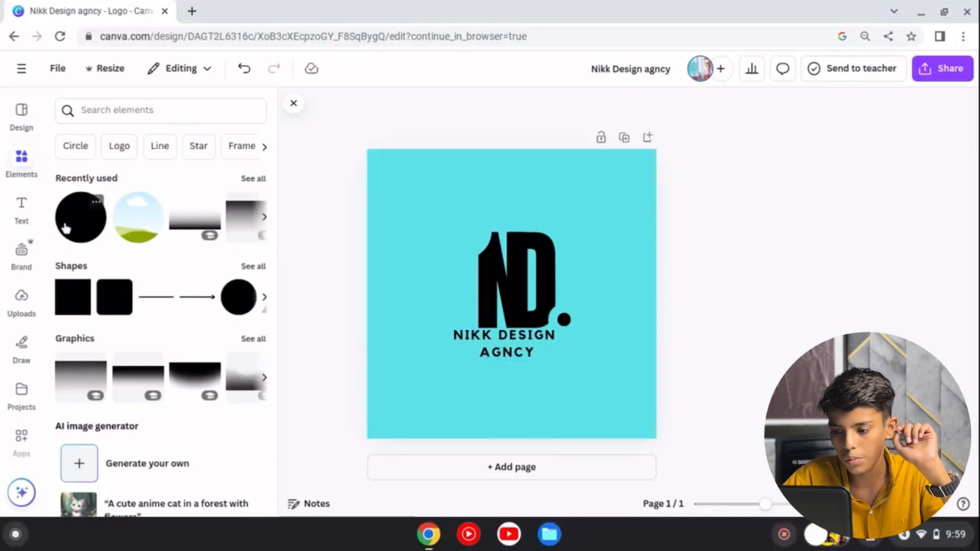
Step: Add a circle overlapping the upper-left corner of the logo page and colour it white
{"action": "left_click_drag", "start_coordinate": [65, 229], "coordinate": [360, 167]}
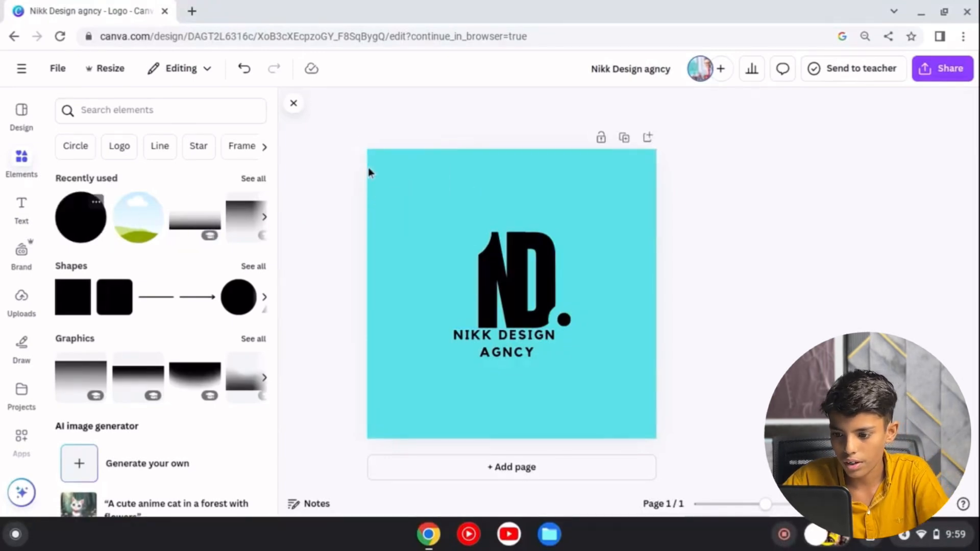
{"action": "left_click_drag", "start_coordinate": [81, 222], "coordinate": [386, 170]}
{"action": "left_click", "coordinate": [413, 106]}
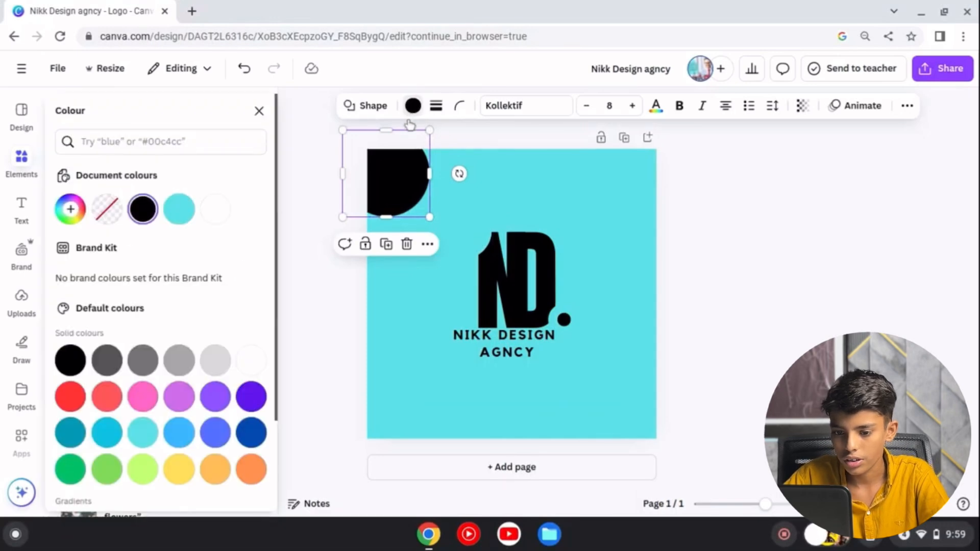
{"action": "left_click", "coordinate": [222, 211]}
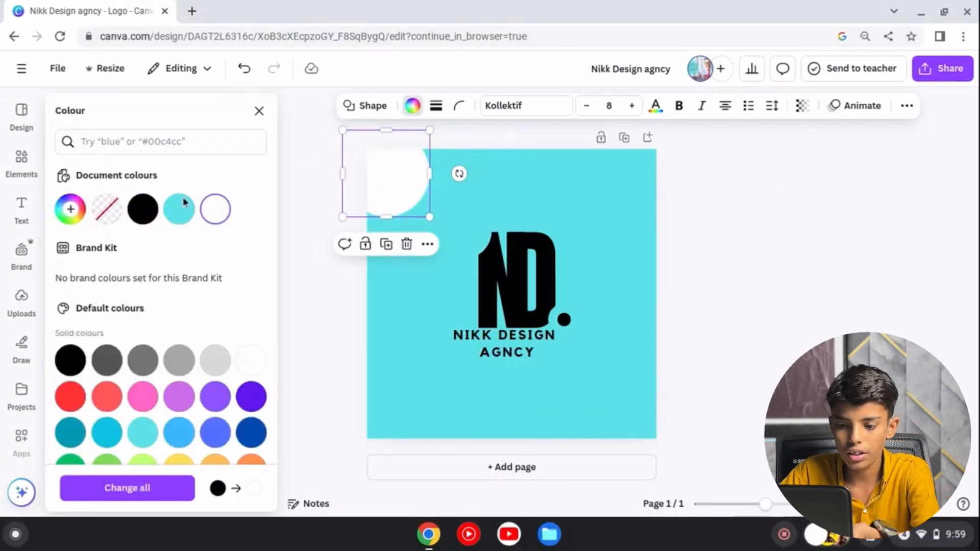
{"action": "left_click", "coordinate": [259, 111]}
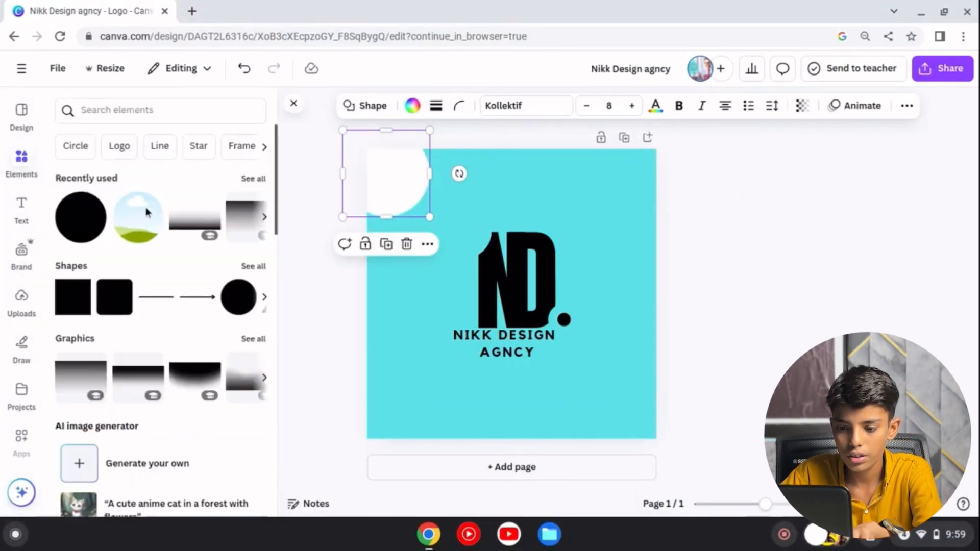
Step: Add a second circle at the centre of the page and recolour the corner circle black
{"action": "left_click", "coordinate": [82, 217]}
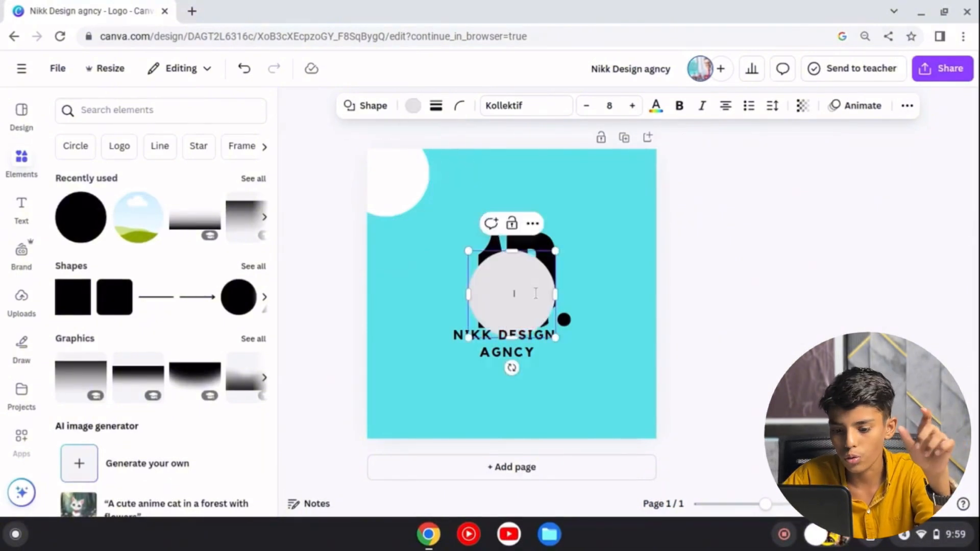
{"action": "left_click", "coordinate": [384, 185]}
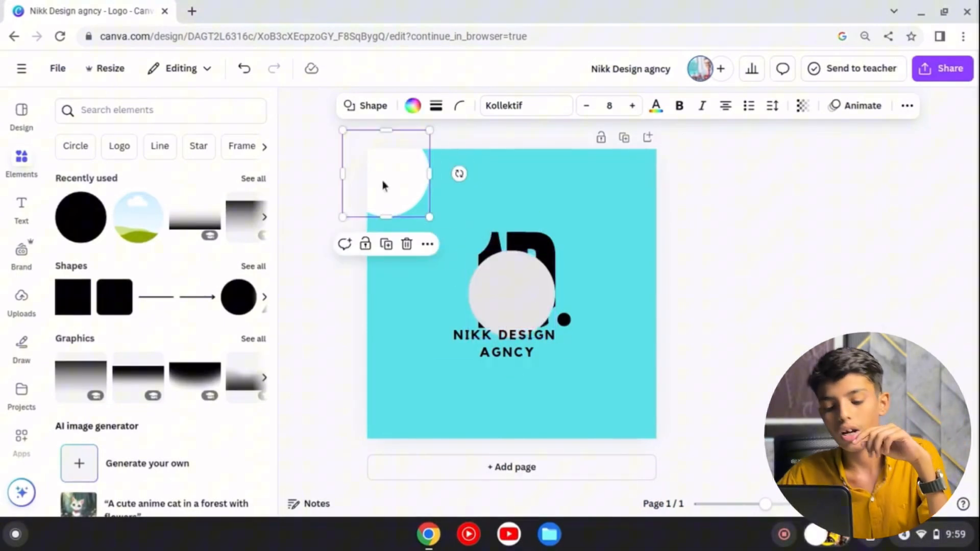
{"action": "left_click", "coordinate": [413, 106]}
{"action": "left_click", "coordinate": [143, 209]}
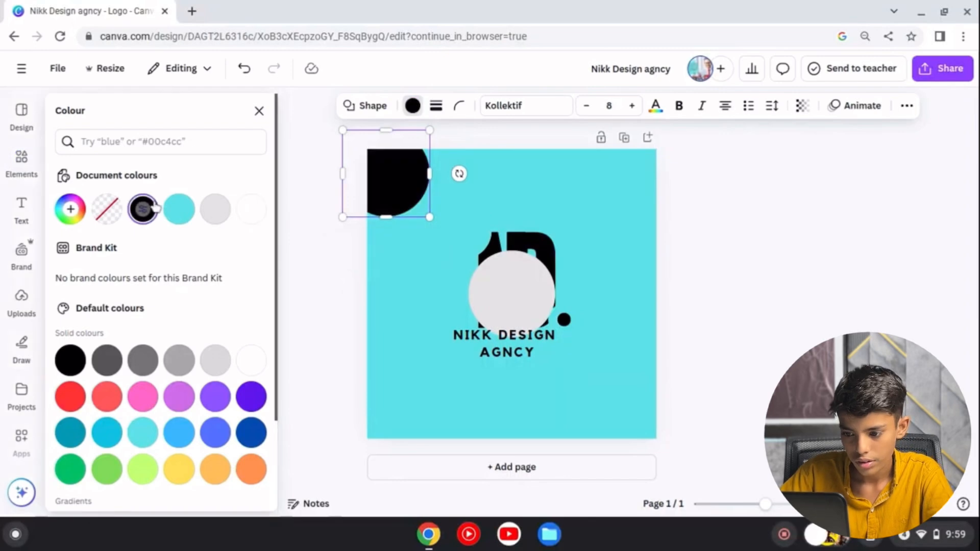
Step: Delete the grey circle covering the monogram and select the black corner circle
{"action": "left_click", "coordinate": [507, 305]}
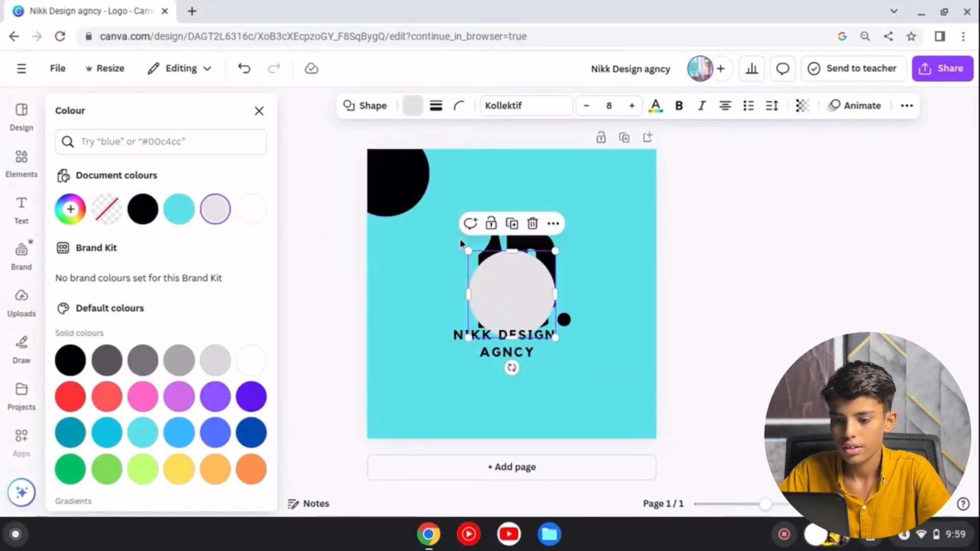
{"action": "key", "text": "Delete"}
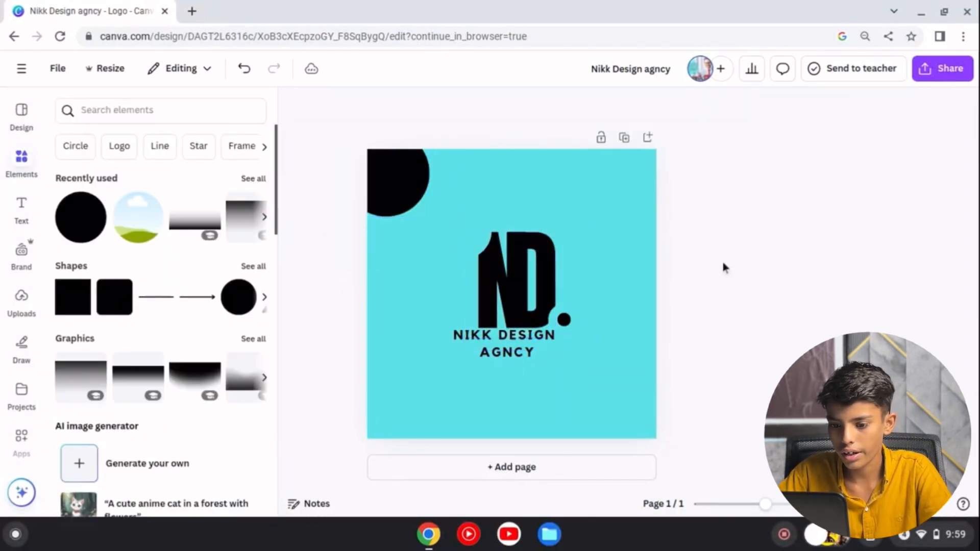
{"action": "left_click", "coordinate": [373, 187]}
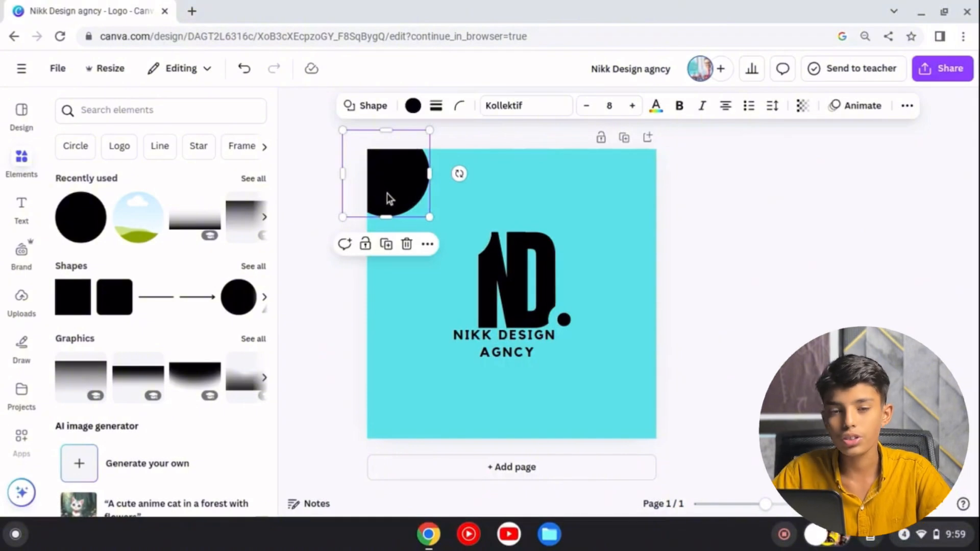
Step: Place a matching black circle so that it overlaps the lower-right corner of the logo page
{"action": "left_click_drag", "start_coordinate": [519, 275], "coordinate": [650, 434]}
{"action": "left_click", "coordinate": [764, 312]}
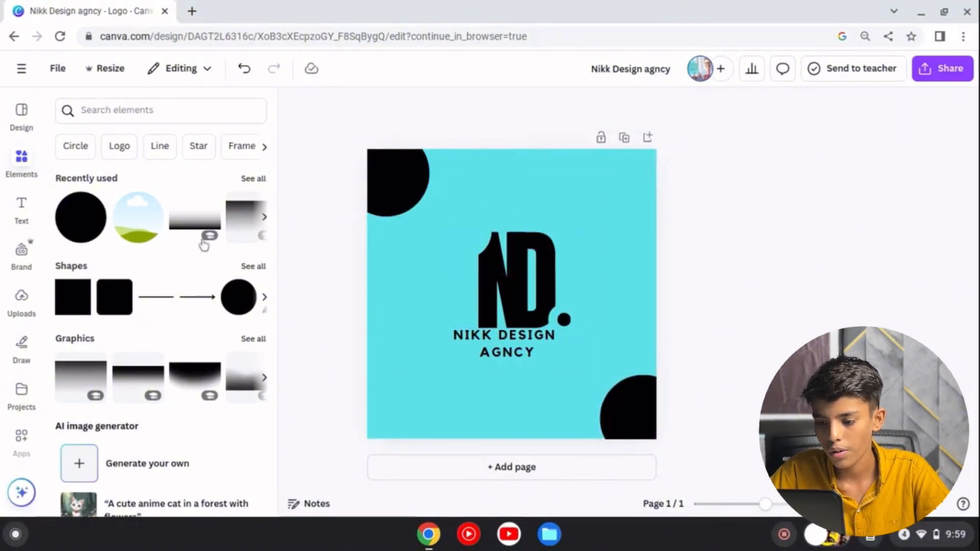
{"action": "scroll", "coordinate": [89, 269], "scroll_direction": "down", "scroll_amount": 1}
{"action": "scroll", "coordinate": [91, 271], "scroll_direction": "down", "scroll_amount": 3}
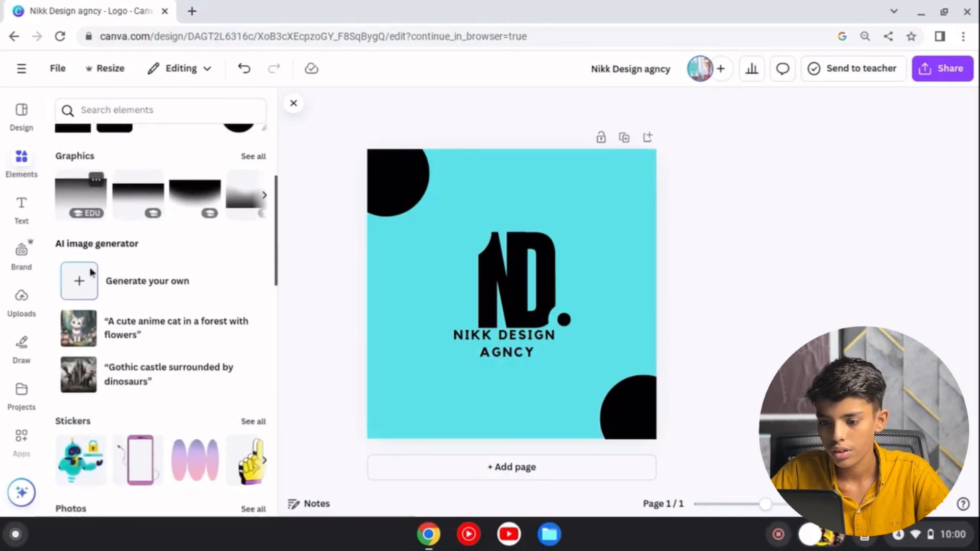
Step: Leave the applied template's details and search the logo templates for "baking store"
{"action": "left_click", "coordinate": [22, 122]}
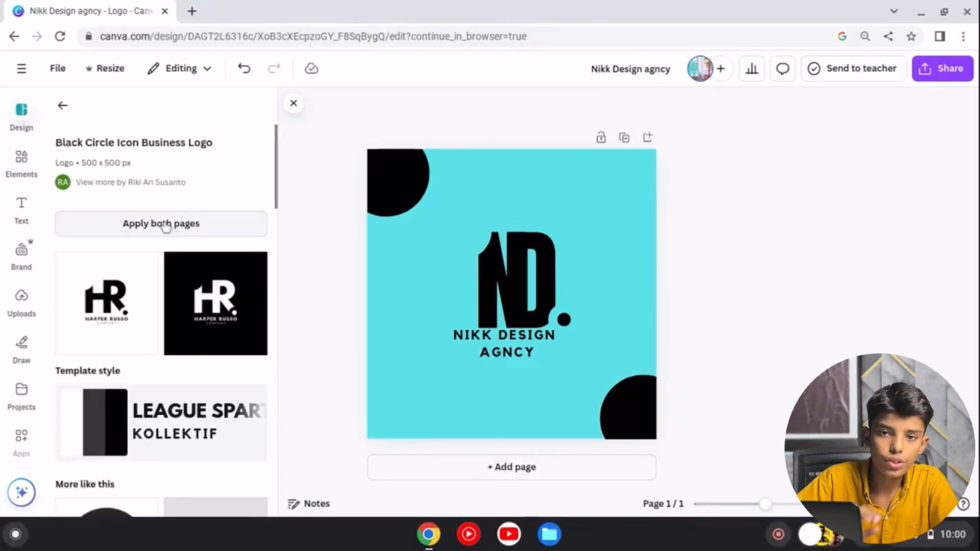
{"action": "left_click", "coordinate": [62, 106]}
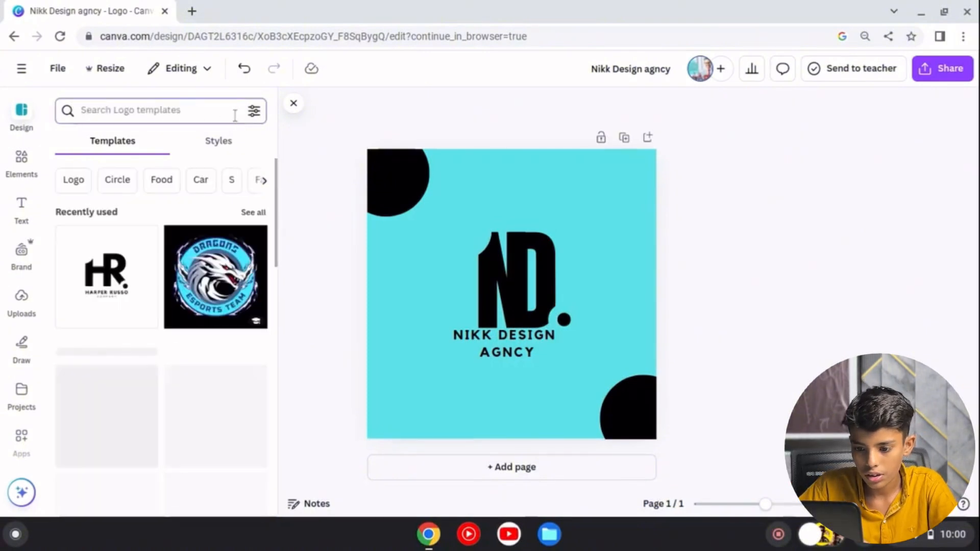
{"action": "type", "text": "baking"}
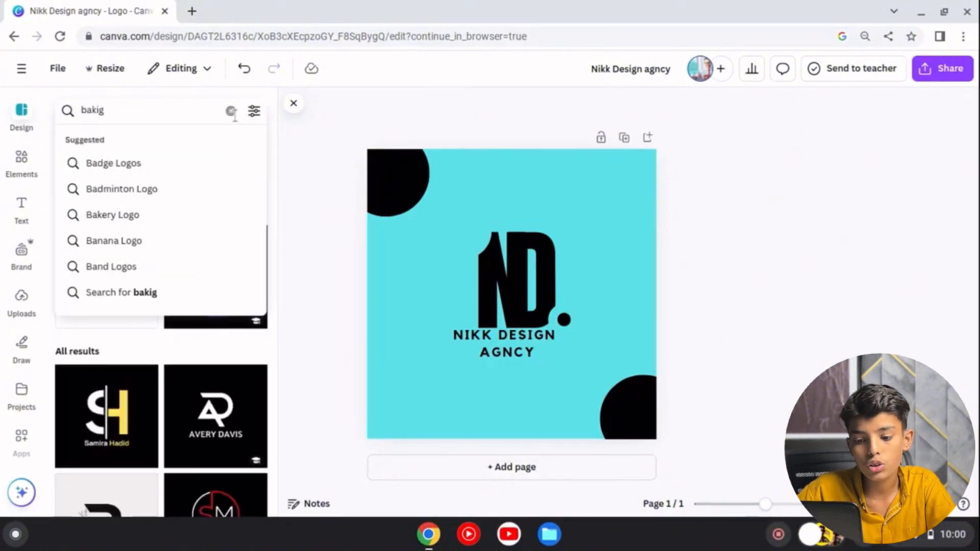
{"action": "type", "text": " store"}
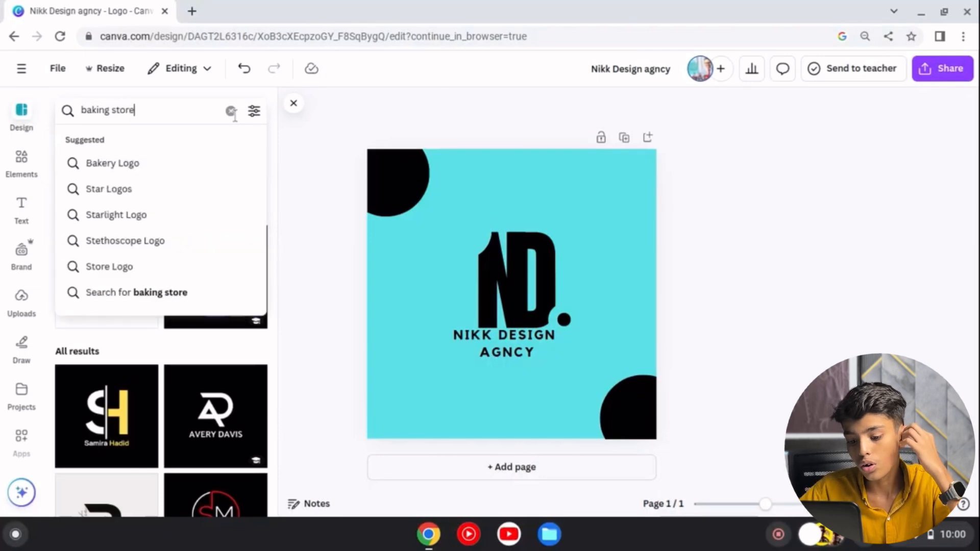
{"action": "key", "text": "Return"}
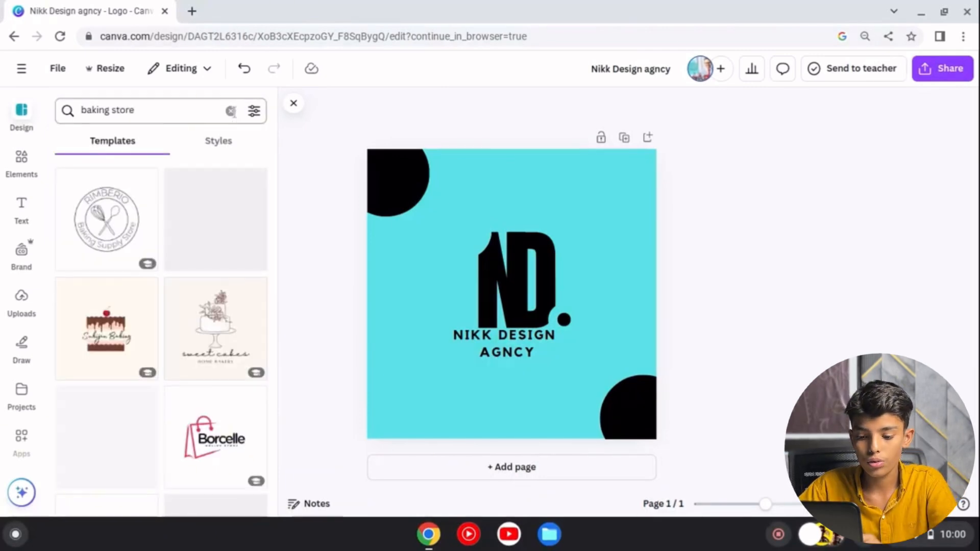
Step: Browse the baking store logo templates to examine the range of available designs
{"action": "scroll", "coordinate": [190, 220], "scroll_direction": "down", "scroll_amount": 5}
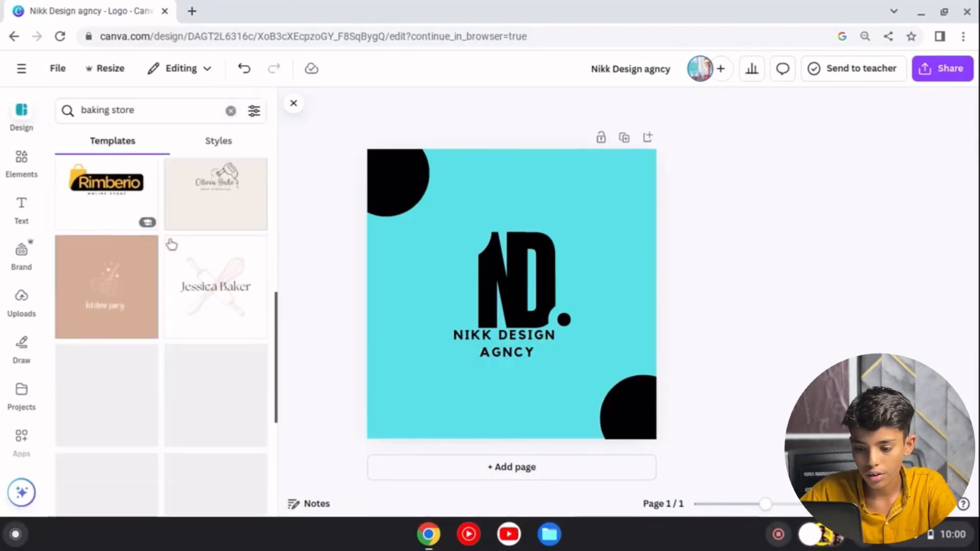
{"action": "scroll", "coordinate": [167, 206], "scroll_direction": "down", "scroll_amount": 2}
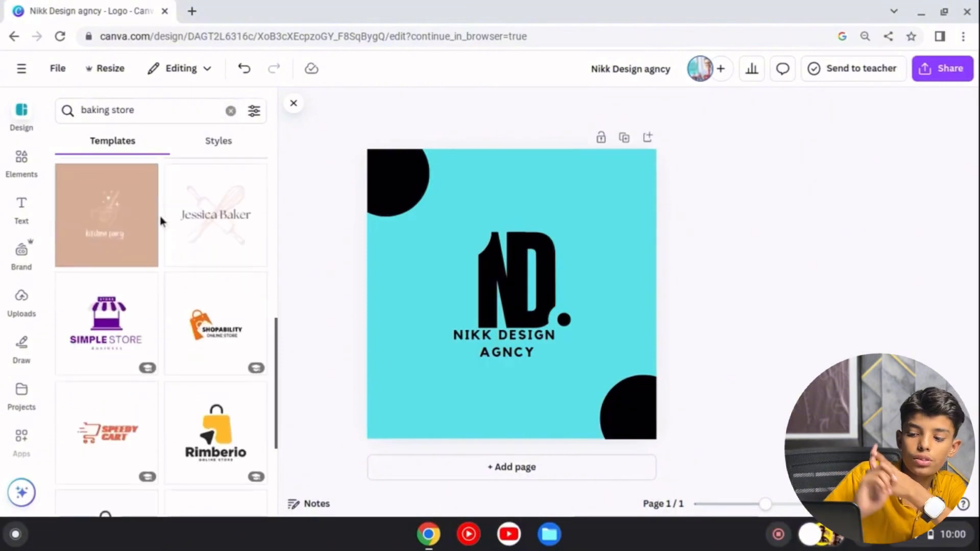
{"action": "scroll", "coordinate": [161, 230], "scroll_direction": "down", "scroll_amount": 6}
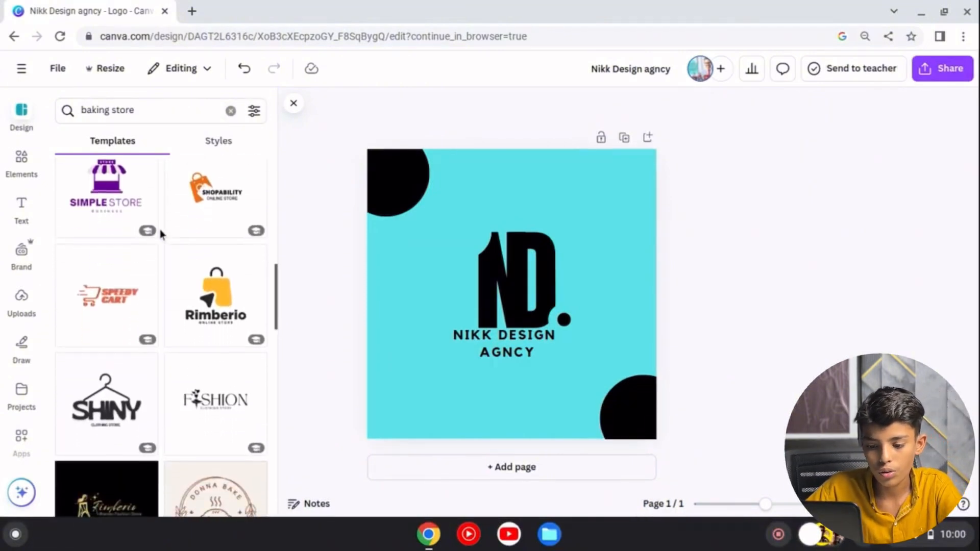
{"action": "scroll", "coordinate": [160, 229], "scroll_direction": "down", "scroll_amount": 1}
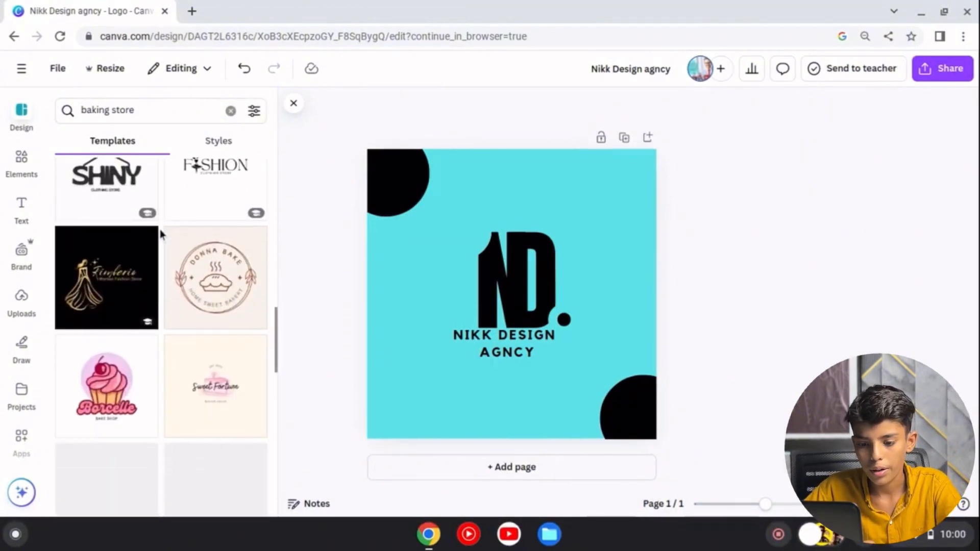
{"action": "scroll", "coordinate": [161, 229], "scroll_direction": "down", "scroll_amount": 6}
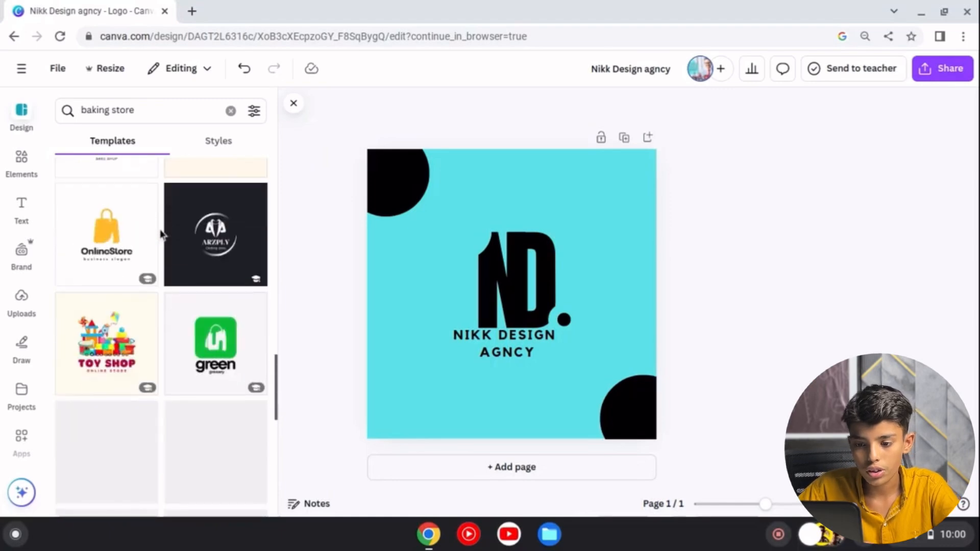
{"action": "scroll", "coordinate": [161, 234], "scroll_direction": "down", "scroll_amount": 4}
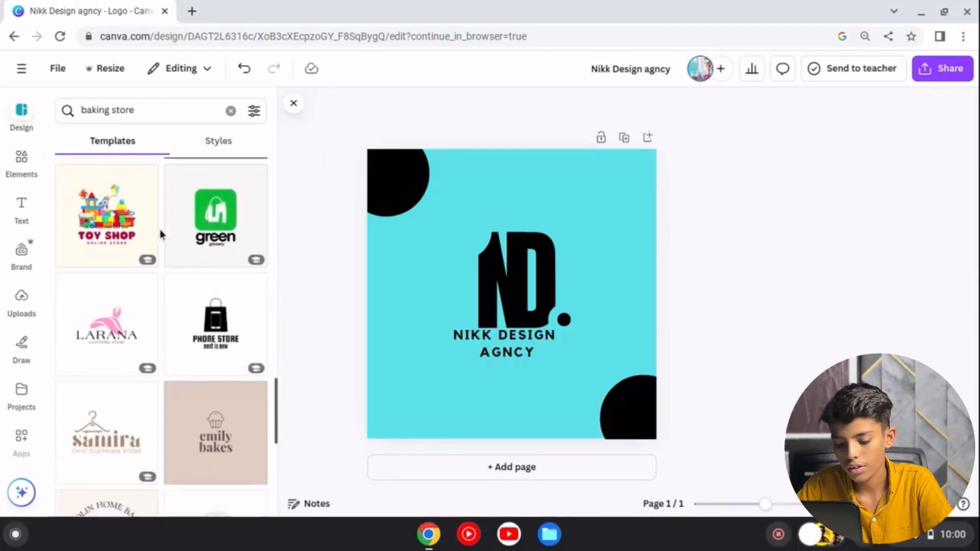
{"action": "scroll", "coordinate": [161, 234], "scroll_direction": "down", "scroll_amount": 5}
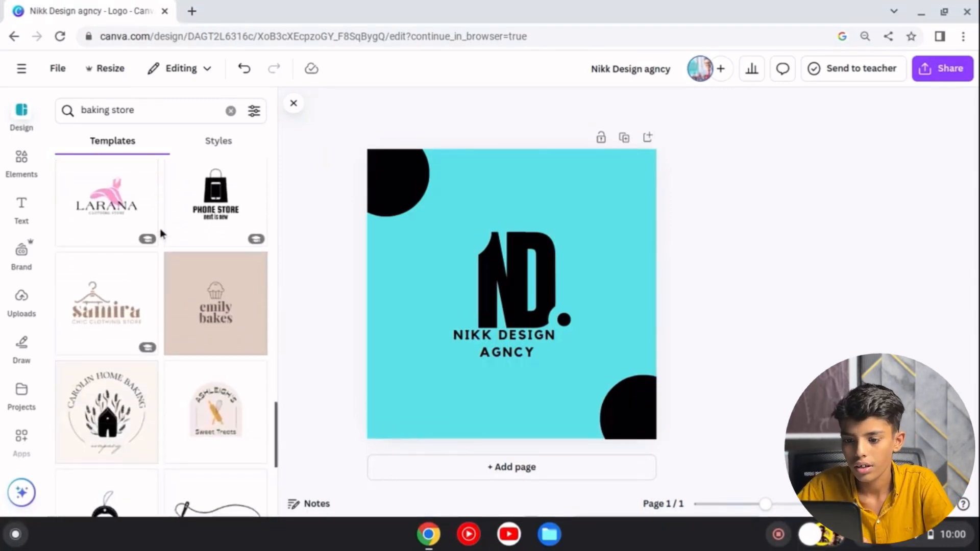
{"action": "scroll", "coordinate": [161, 234], "scroll_direction": "down", "scroll_amount": 2}
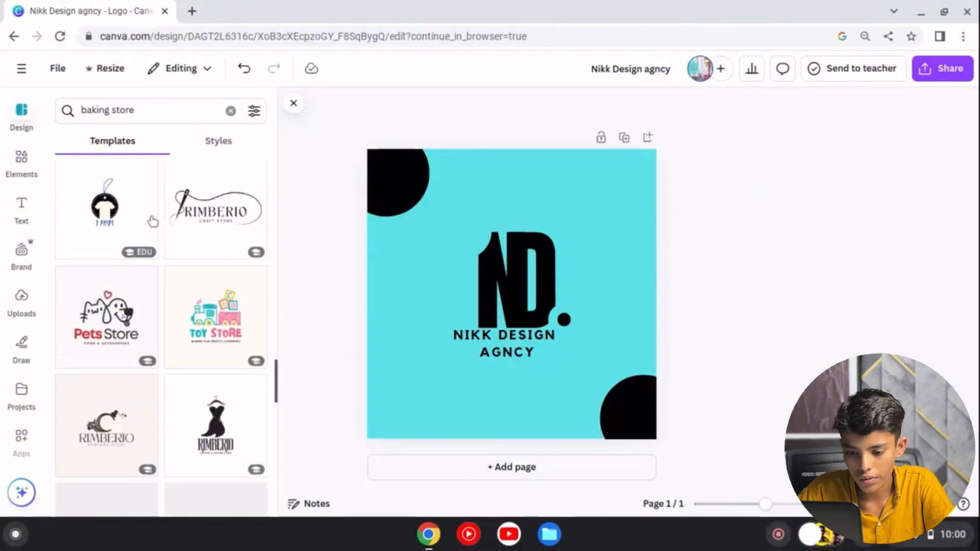
Step: Clear the baking store query and search the logo templates for "tech"
{"action": "left_click", "coordinate": [231, 112]}
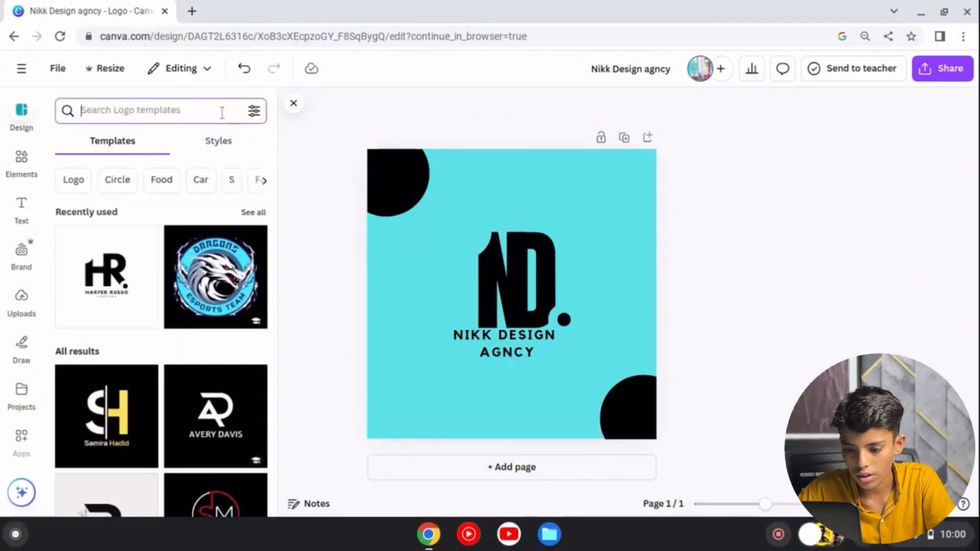
{"action": "type", "text": "te"}
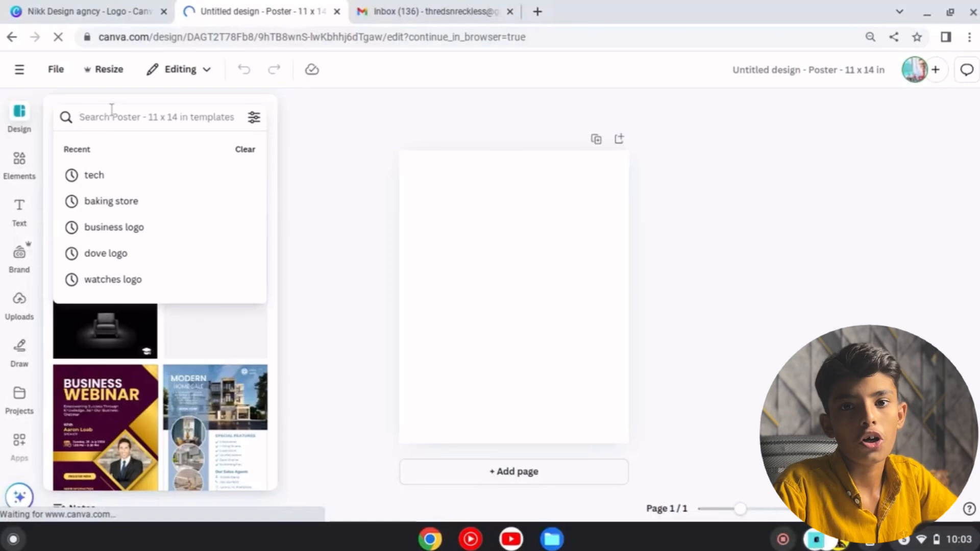
Step: Search the templates for "digital marketing" in the untitled 11 x 14 in poster design
{"action": "type", "text": "did"}
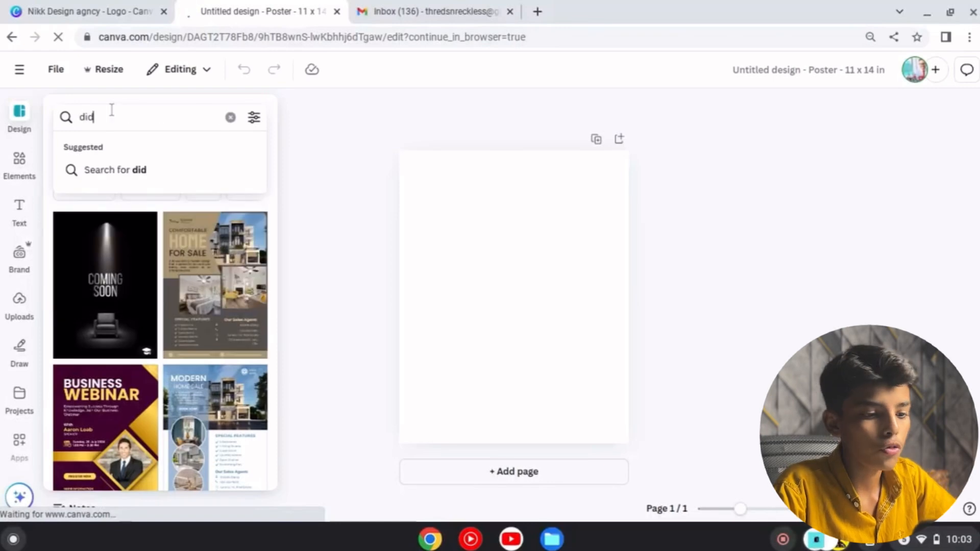
{"action": "key", "text": "BackSpace"}
{"action": "type", "text": "gi"}
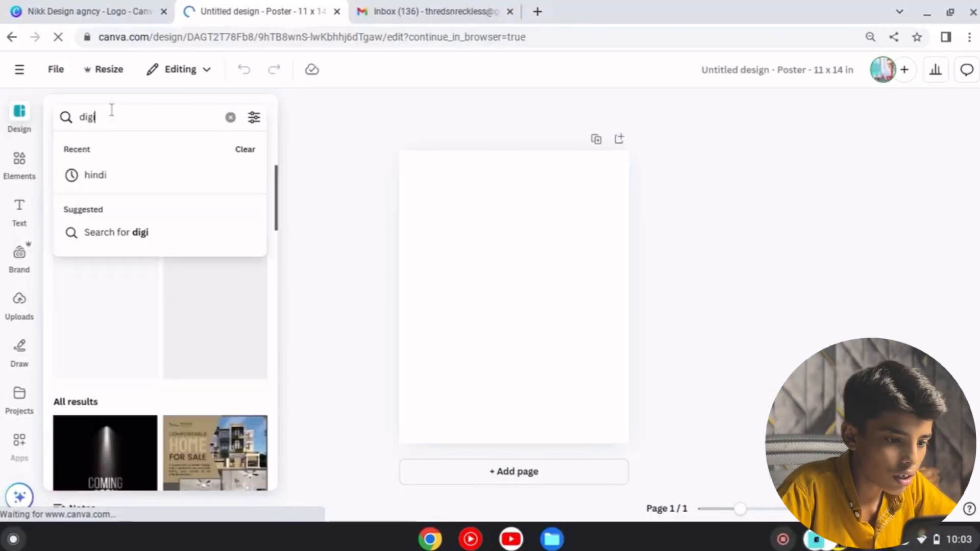
{"action": "type", "text": "tal marke"}
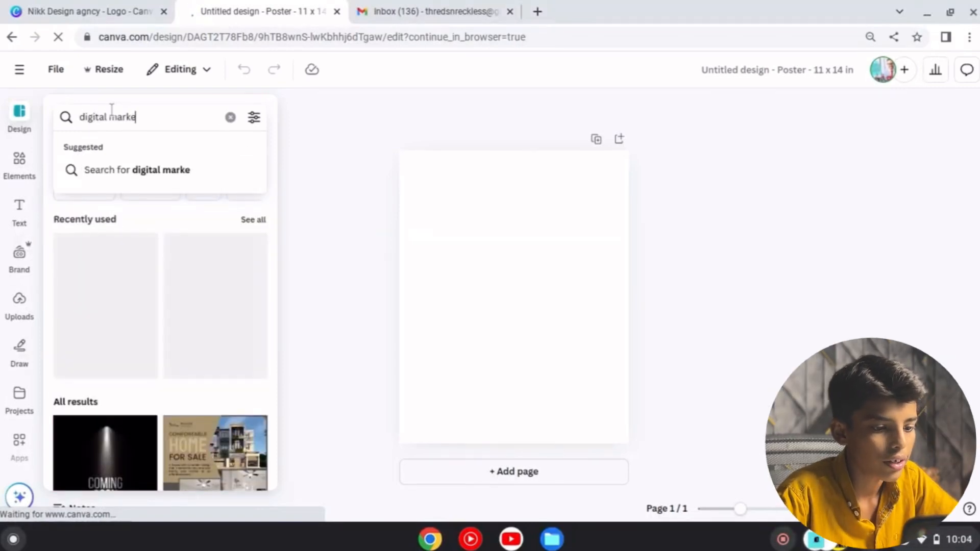
{"action": "type", "text": "ting"}
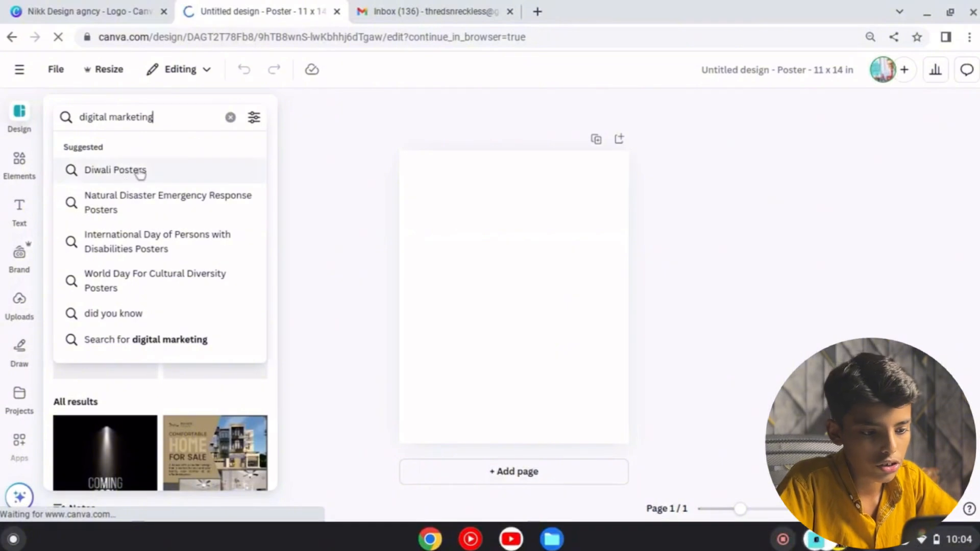